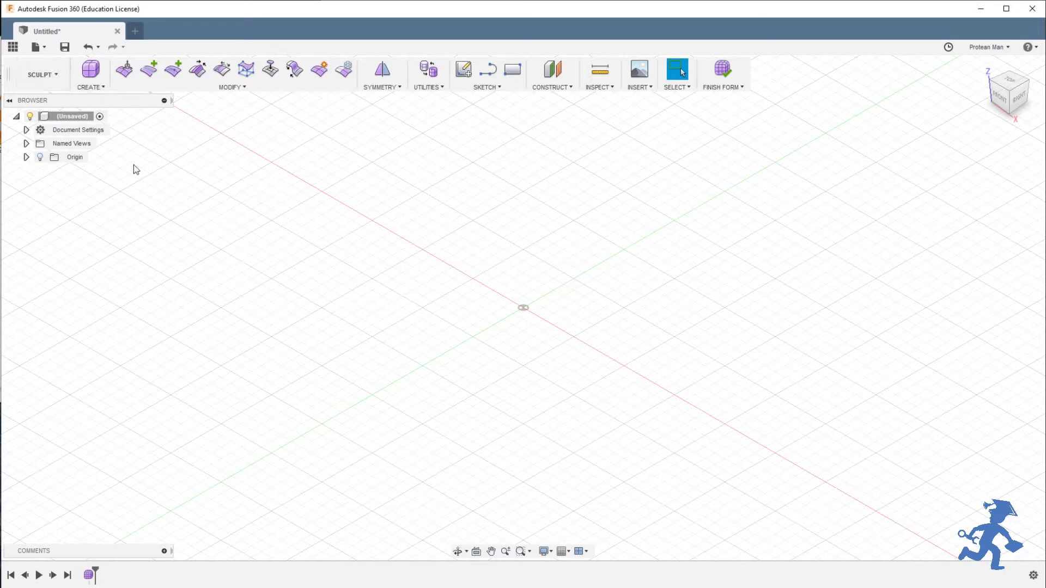
# Step: Switch to the Model workspace and create a new form to enter the Sculpt environment
pyautogui.click(55, 76)
pyautogui.click(33, 117)
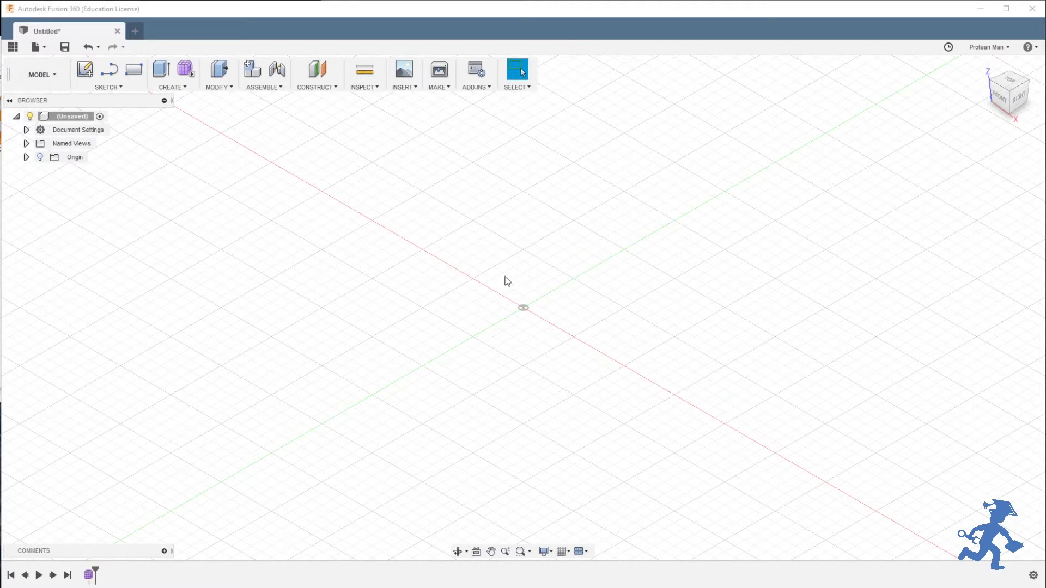
pyautogui.click(186, 70)
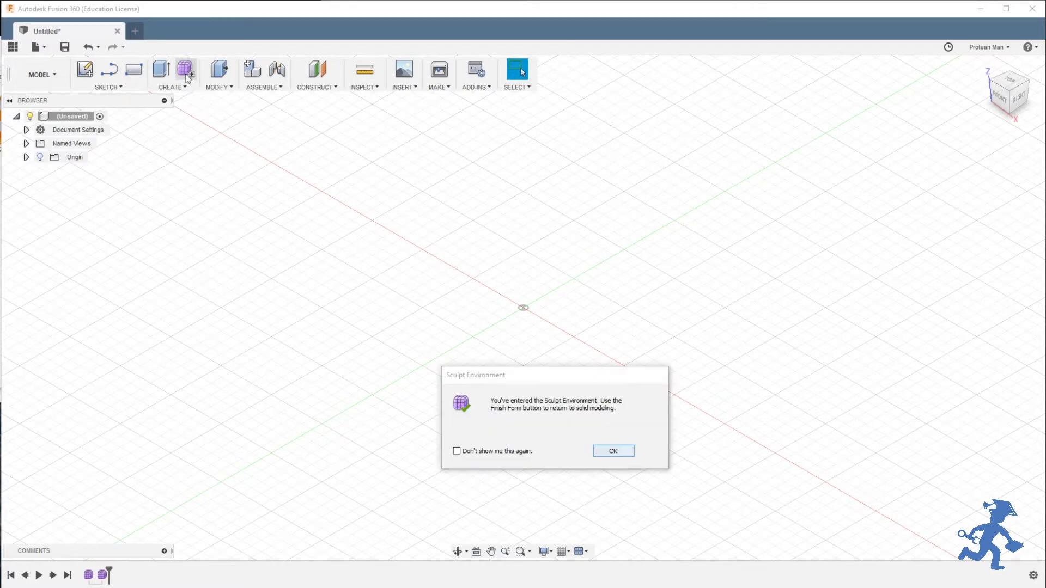
pyautogui.click(613, 451)
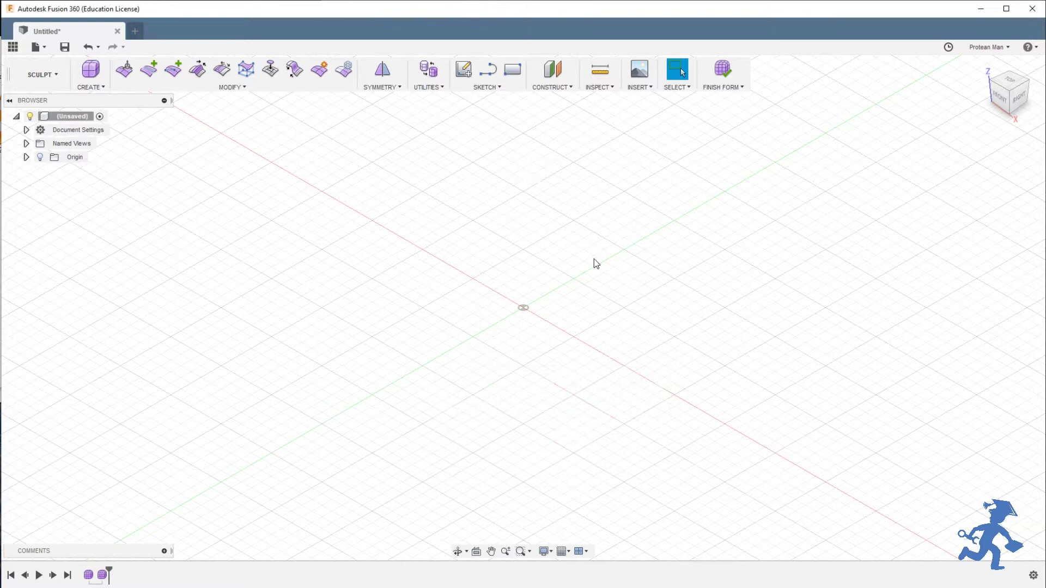
pyautogui.click(94, 87)
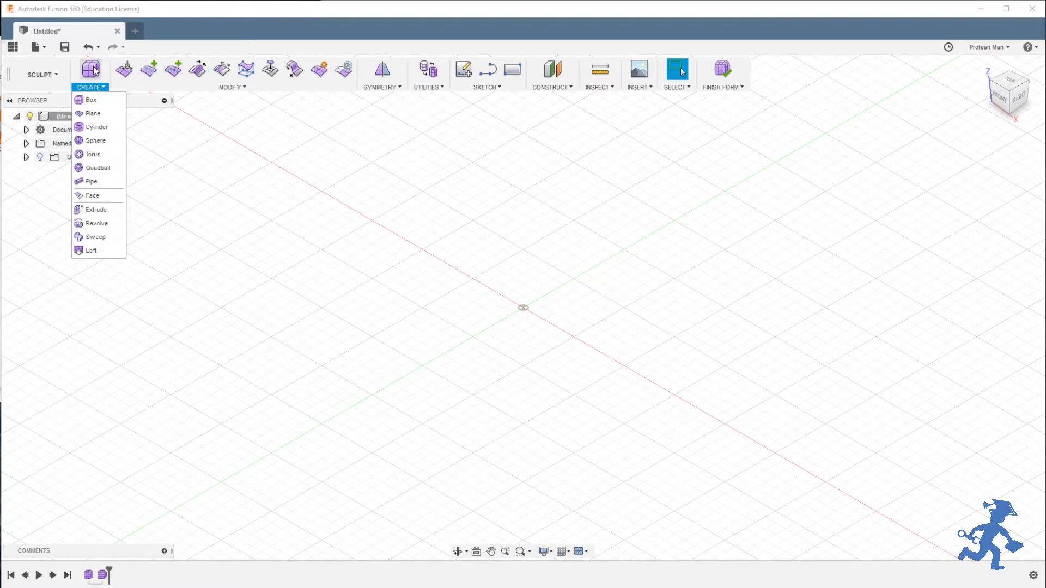
pyautogui.click(87, 100)
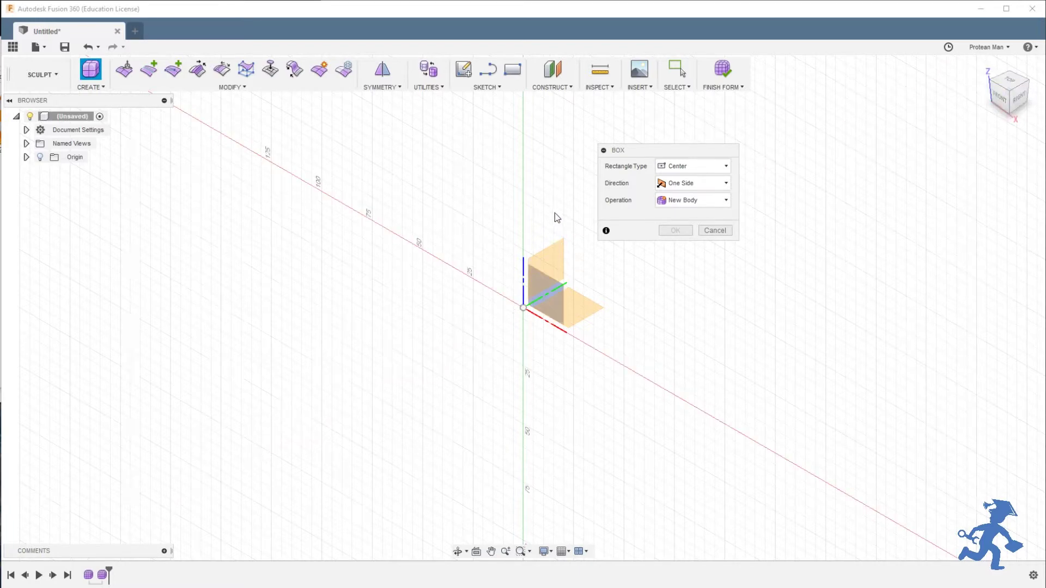
pyautogui.click(582, 303)
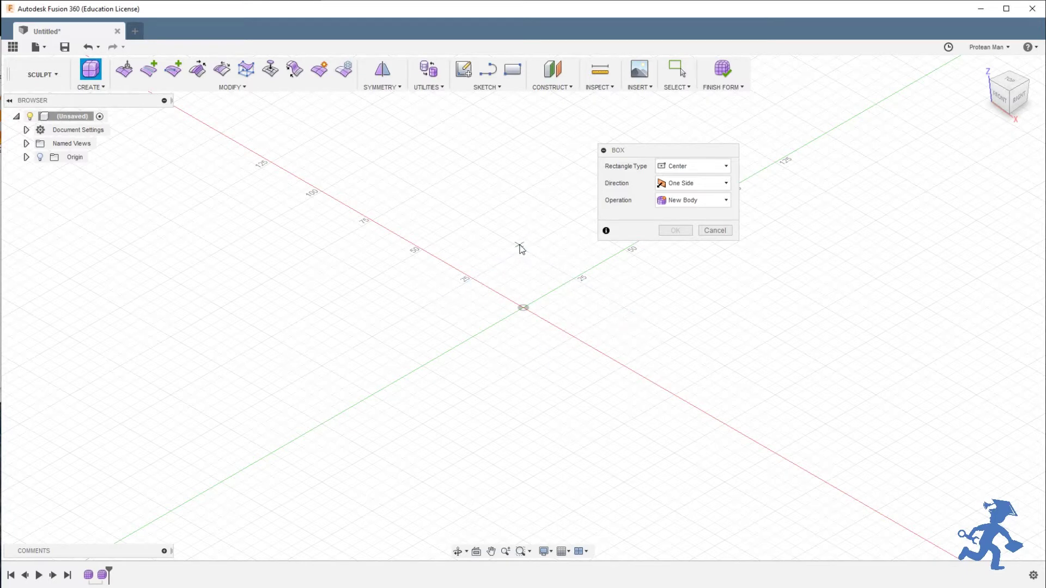
pyautogui.click(523, 309)
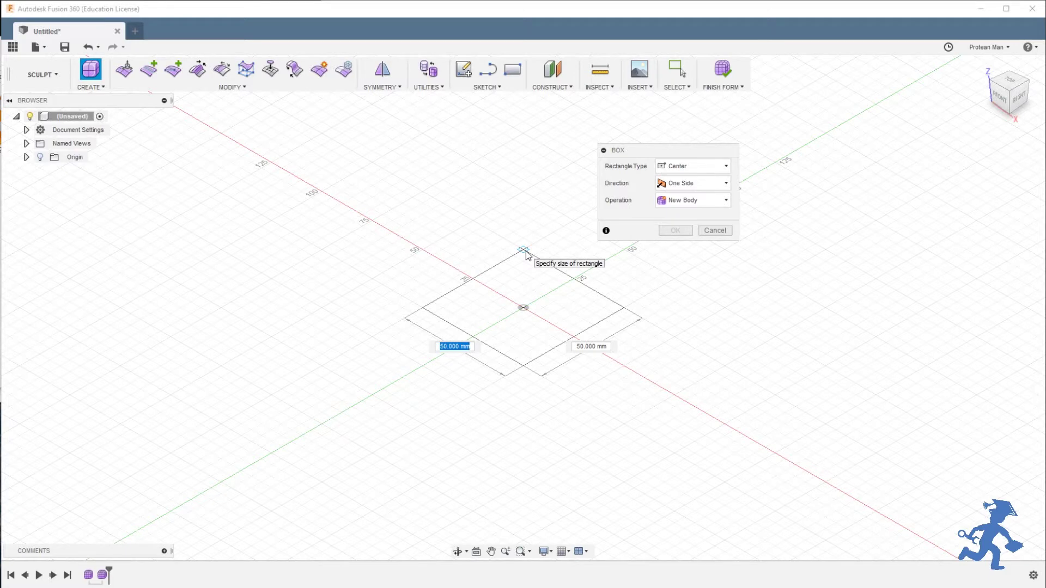
pyautogui.press('Escape')
# Step: Create a box form centred on the origin on the ground plane, 50 mm long, 50 mm wide and 50 mm high
pyautogui.click(91, 70)
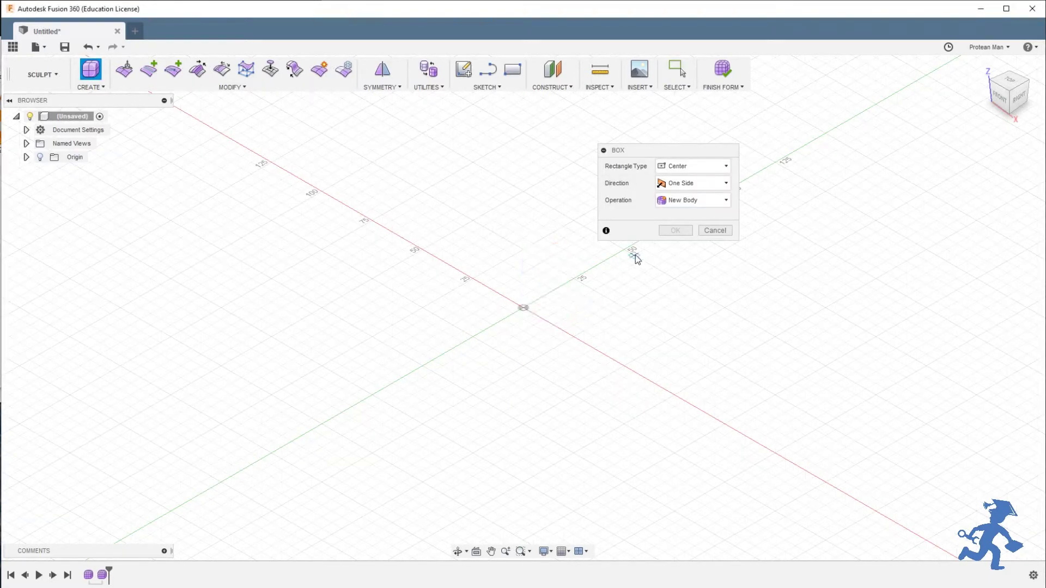
pyautogui.click(524, 310)
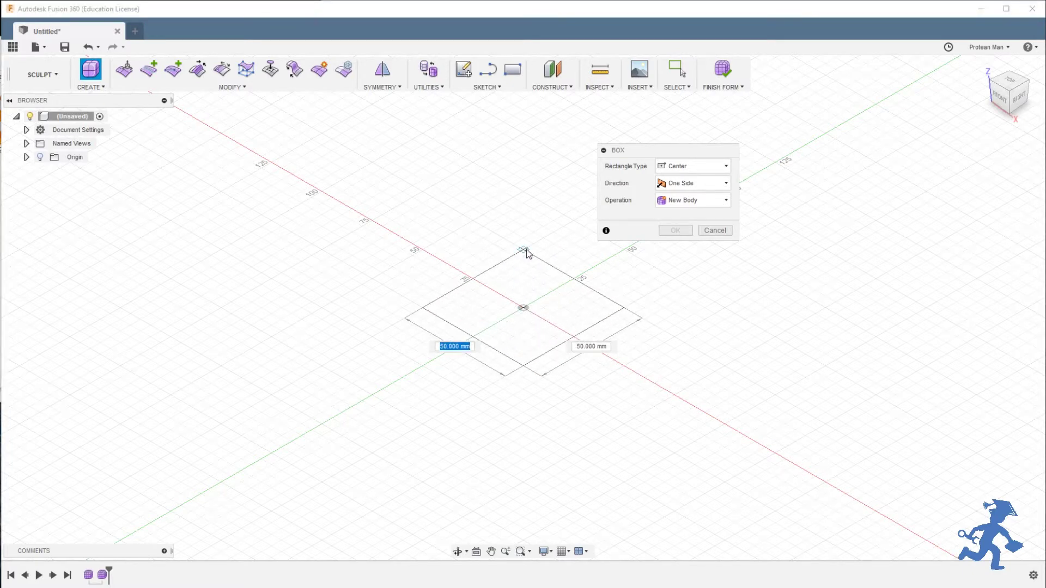
pyautogui.click(526, 249)
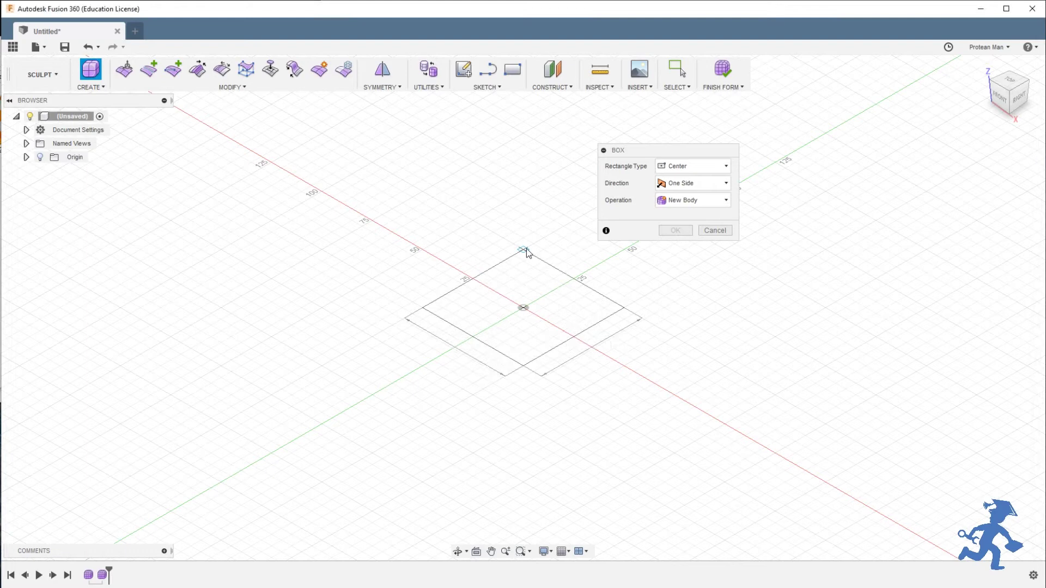
pyautogui.moveTo(498, 187); pyautogui.dragTo(464, 194, button='middle')
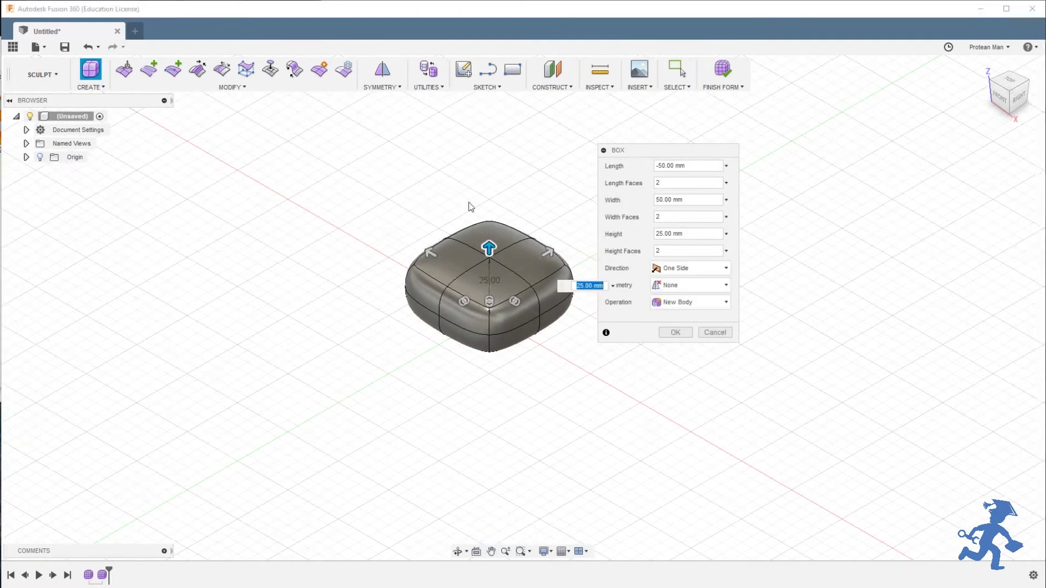
pyautogui.scroll(2, 489, 268)
pyautogui.scroll(1, 489, 267)
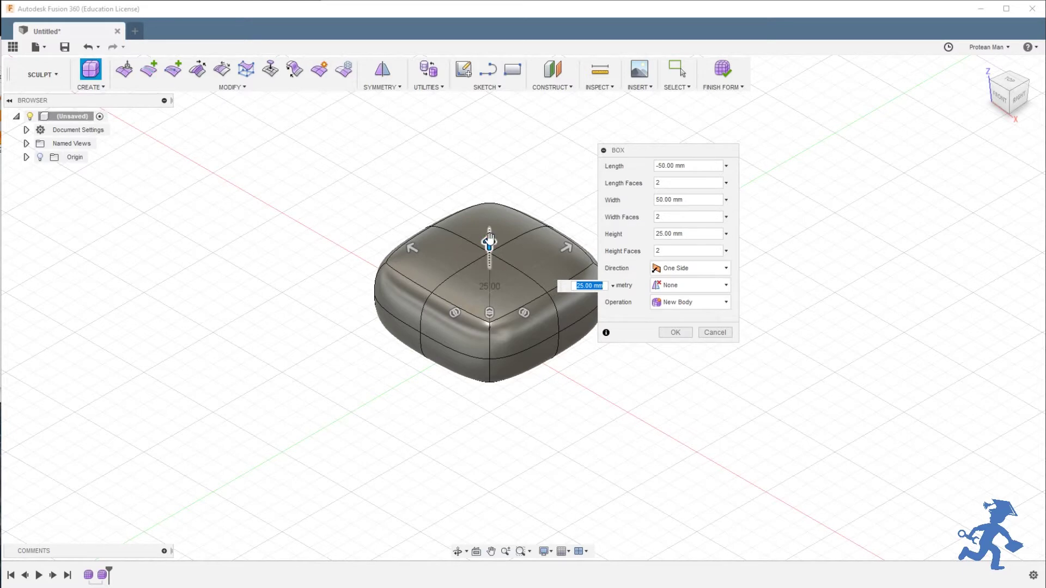
pyautogui.moveTo(490, 244); pyautogui.dragTo(492, 163)
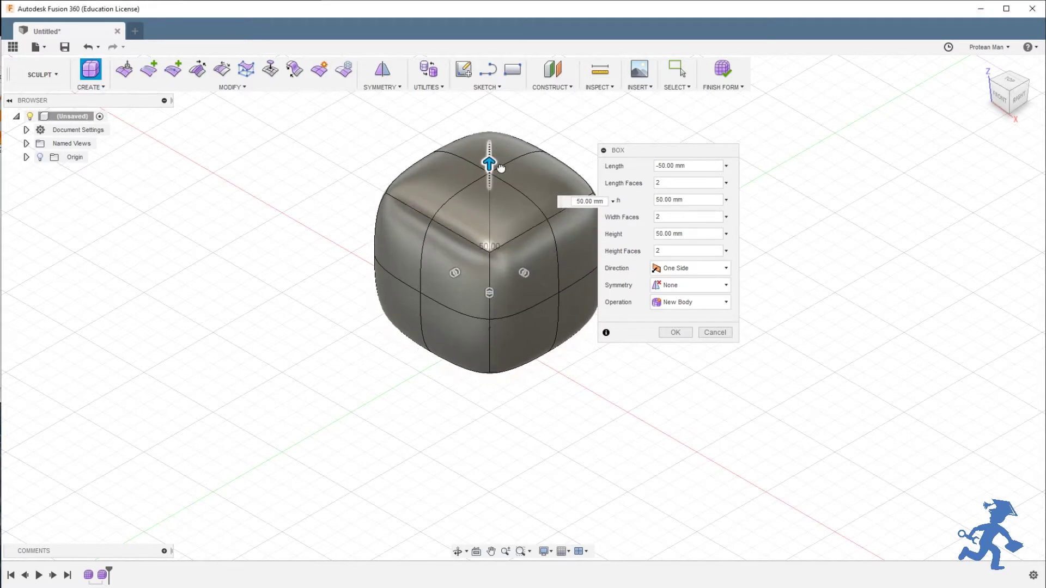
pyautogui.press('Return')
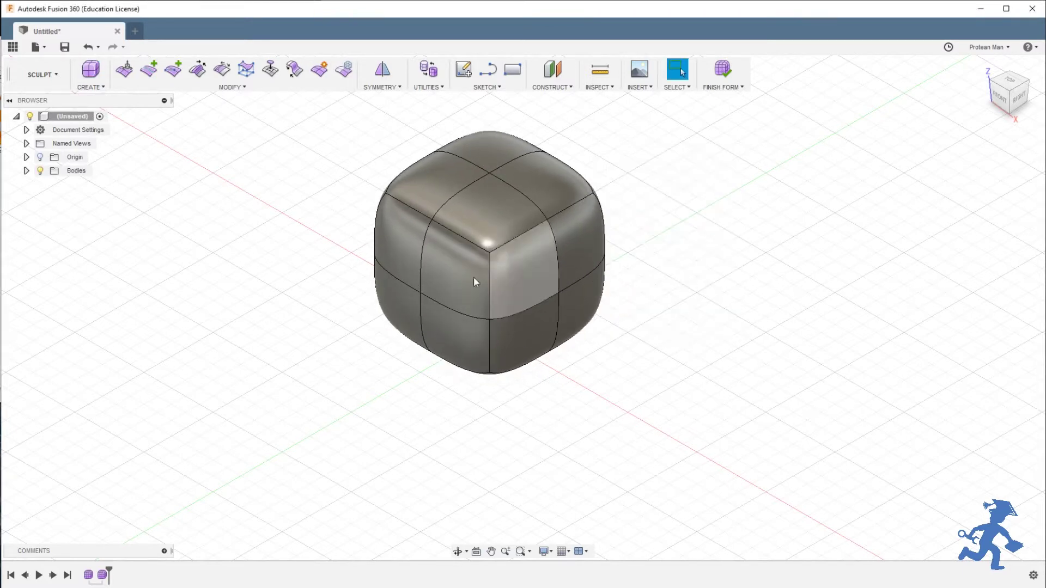
# Step: Start the Edit Form command and move its dialog clear of the box
pyautogui.scroll(-3, 469, 295)
pyautogui.scroll(5, 483, 267)
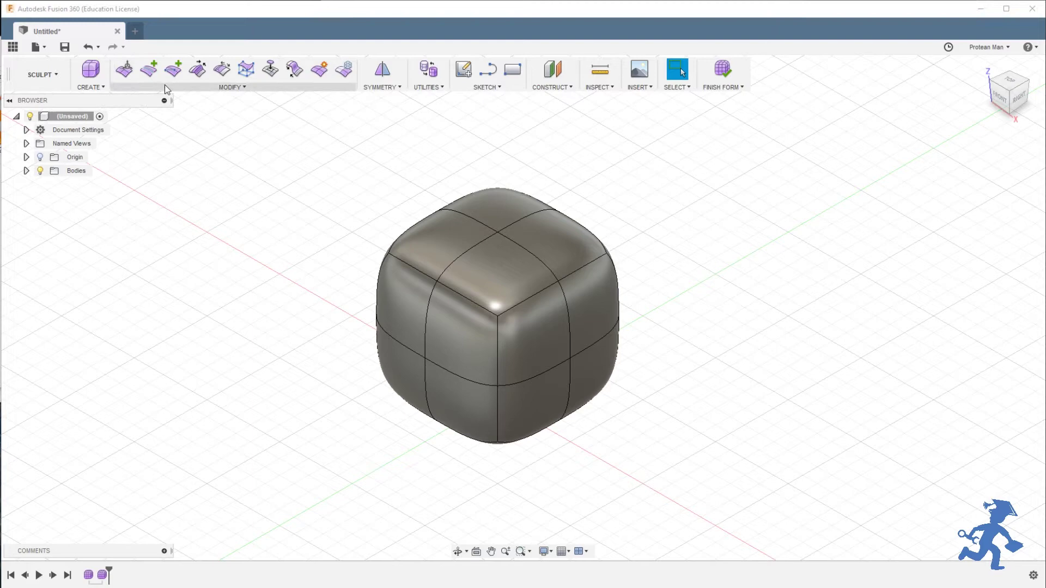
pyautogui.click(124, 87)
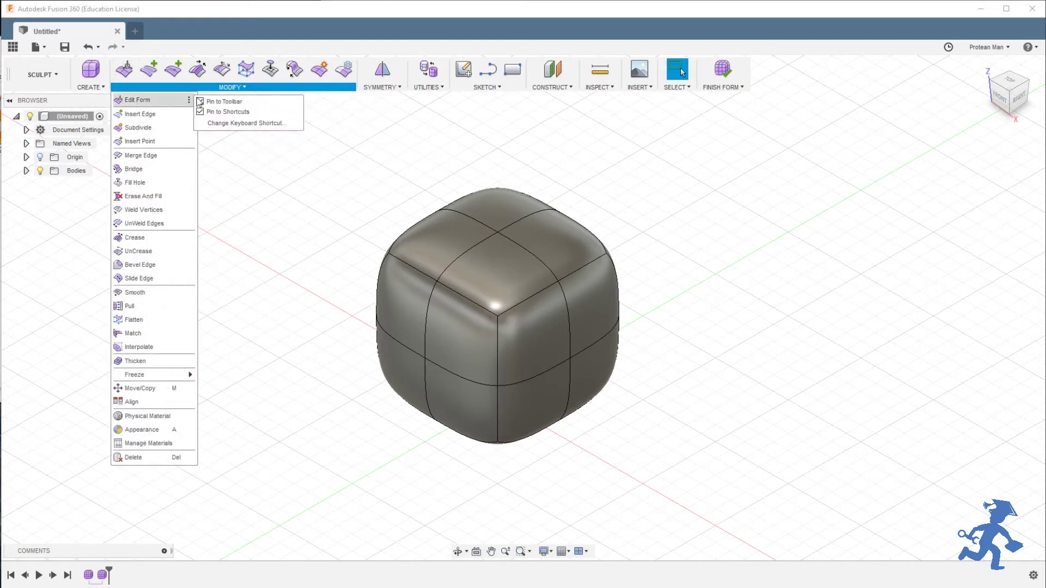
pyautogui.moveTo(190, 102)
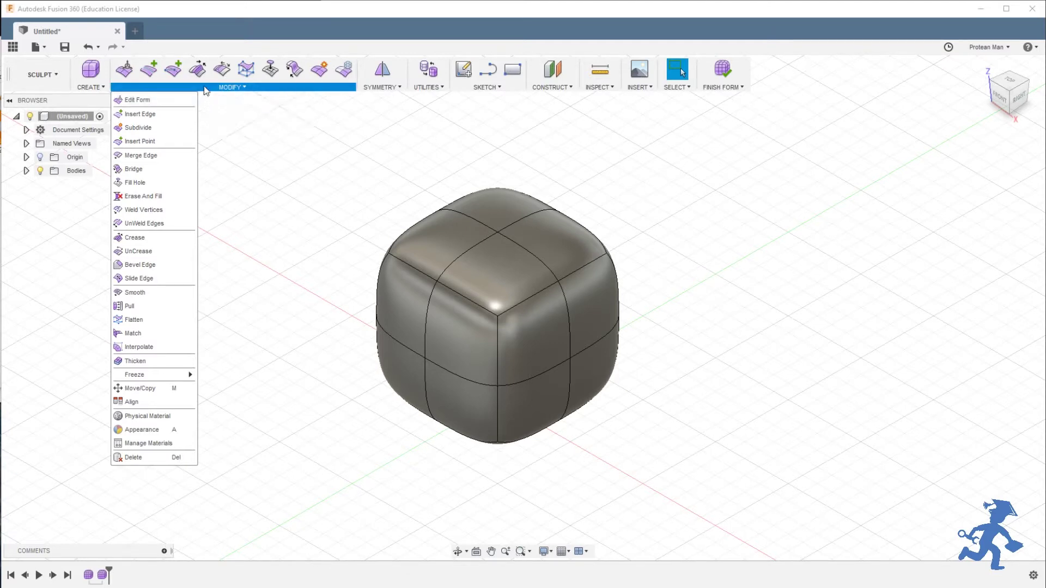
pyautogui.click(124, 69)
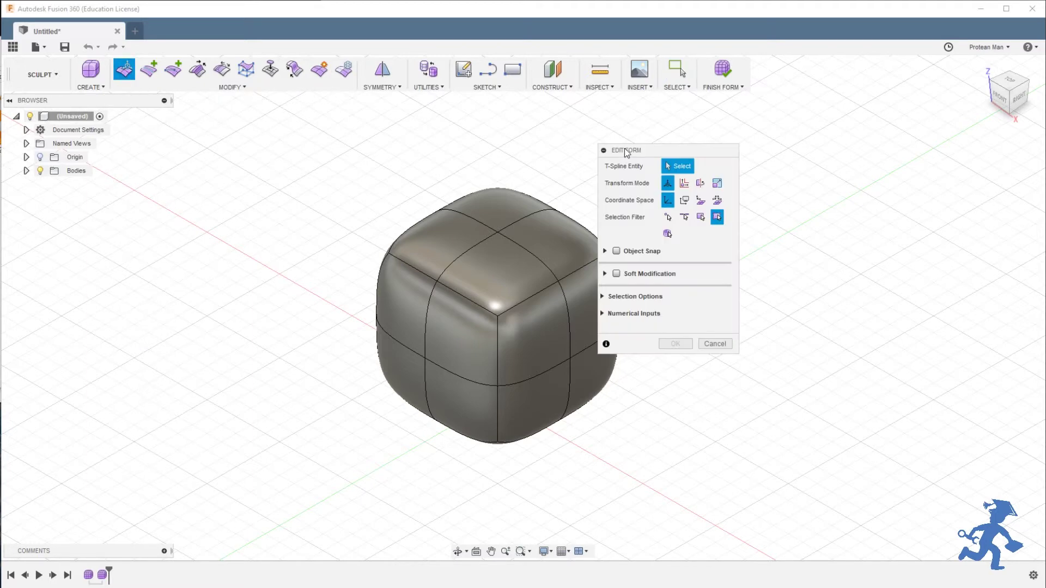
pyautogui.moveTo(626, 152); pyautogui.dragTo(678, 134)
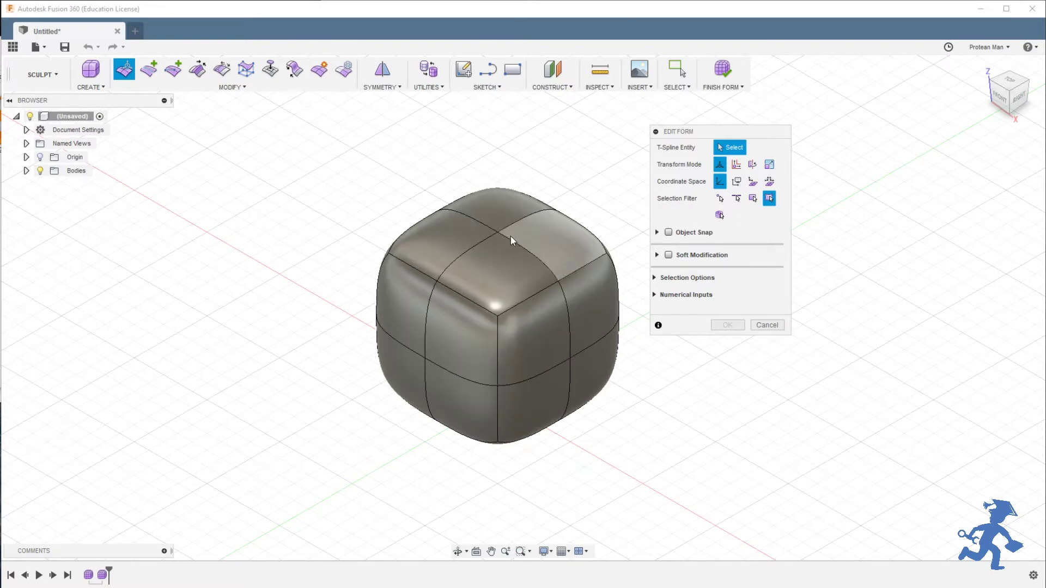
# Step: Select different single faces on the box's top and sides, ending with the front-left quarter face of the top
pyautogui.keyDown('shift'); pyautogui.moveTo(540, 315); pyautogui.dragTo(432, 257, button='middle'); pyautogui.keyUp('shift')
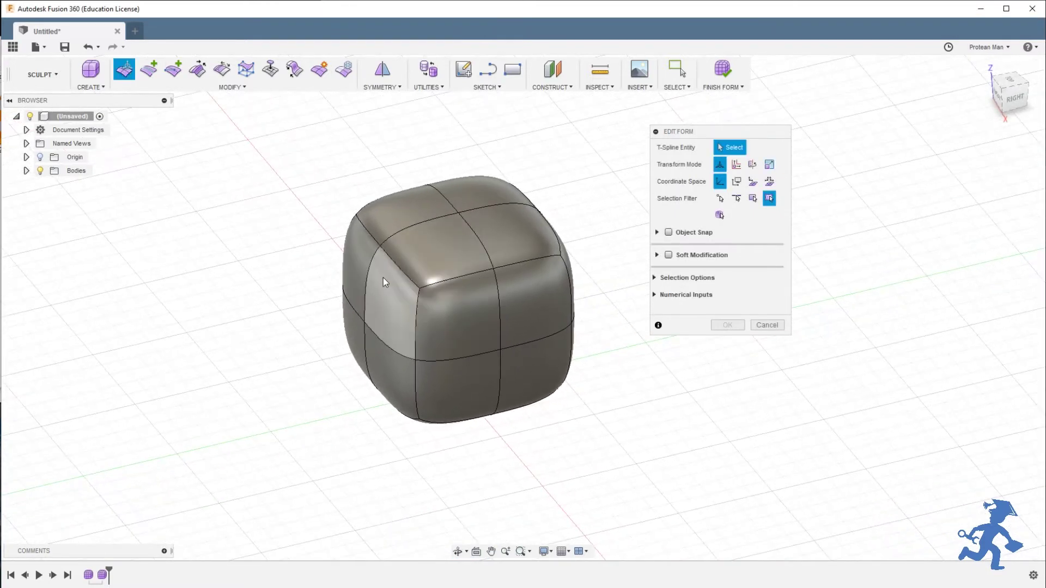
pyautogui.click(369, 260)
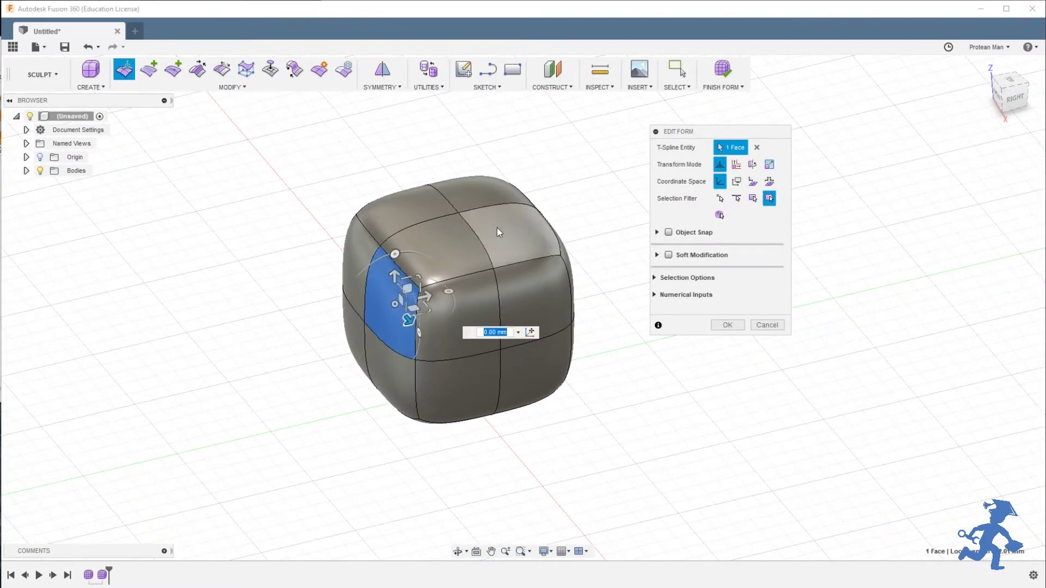
pyautogui.click(418, 201)
pyautogui.click(357, 256)
pyautogui.click(450, 249)
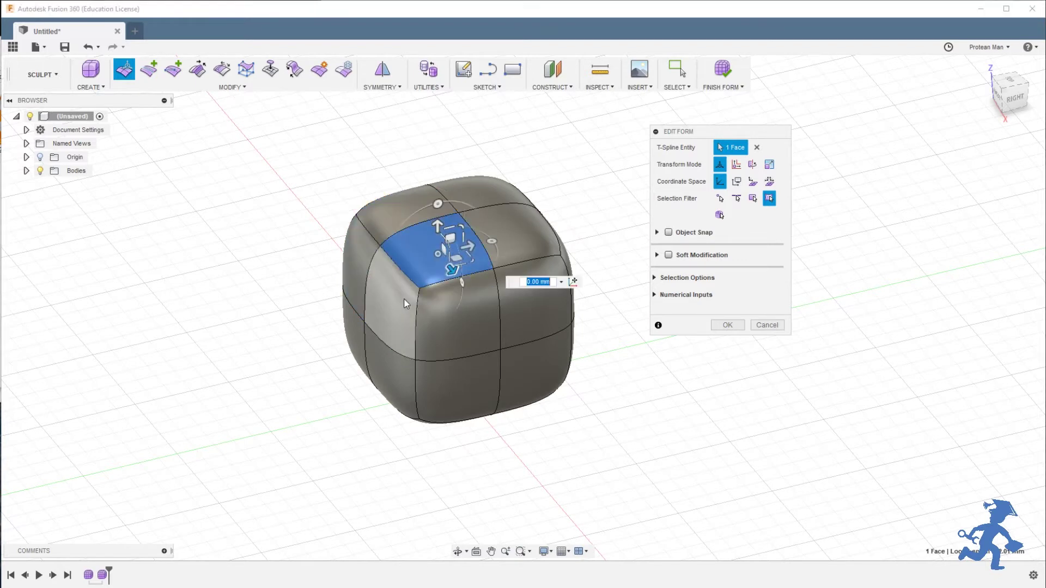
pyautogui.click(402, 299)
pyautogui.click(461, 320)
pyautogui.click(430, 246)
pyautogui.click(408, 208)
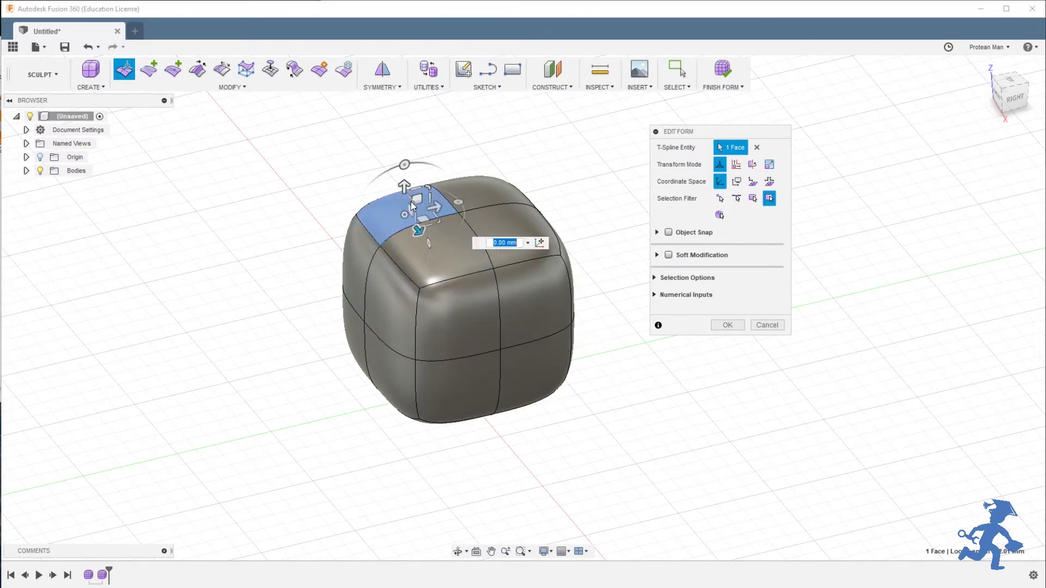
pyautogui.click(362, 249)
pyautogui.click(392, 297)
pyautogui.click(431, 248)
pyautogui.click(497, 232)
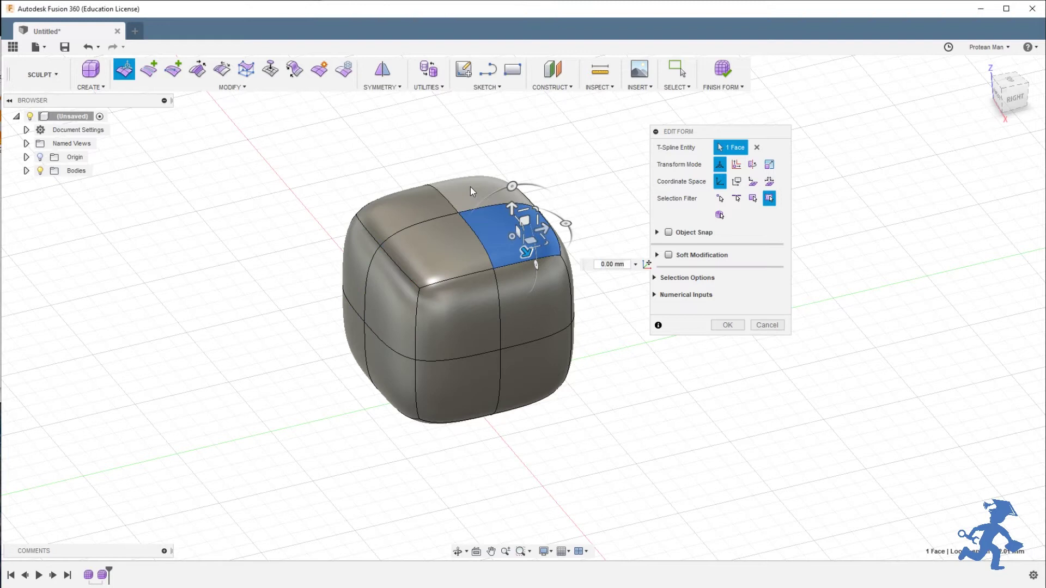
pyautogui.click(469, 188)
pyautogui.click(424, 208)
pyautogui.click(430, 247)
pyautogui.click(454, 292)
pyautogui.click(410, 306)
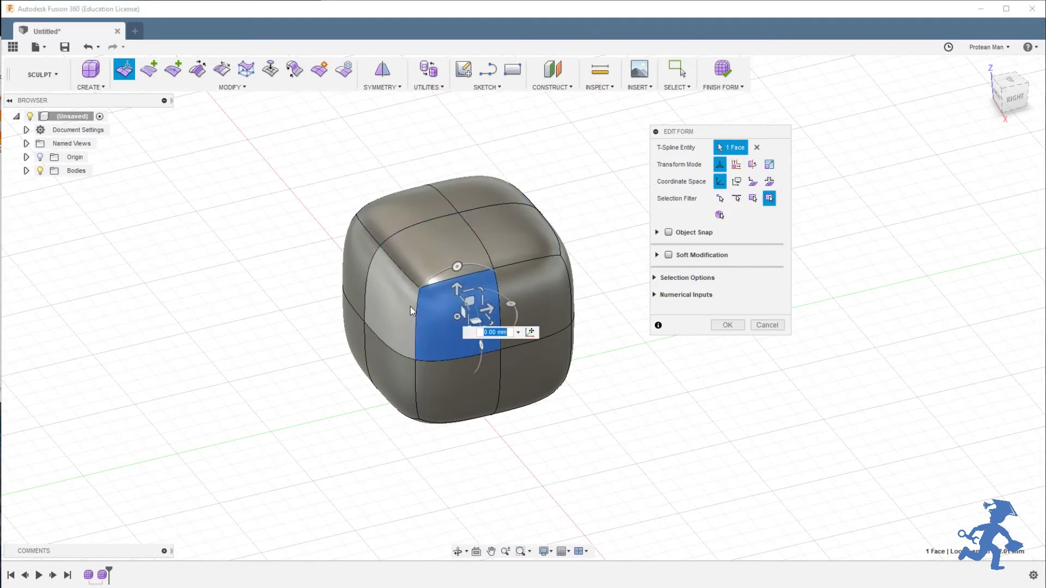
pyautogui.click(433, 235)
pyautogui.click(402, 193)
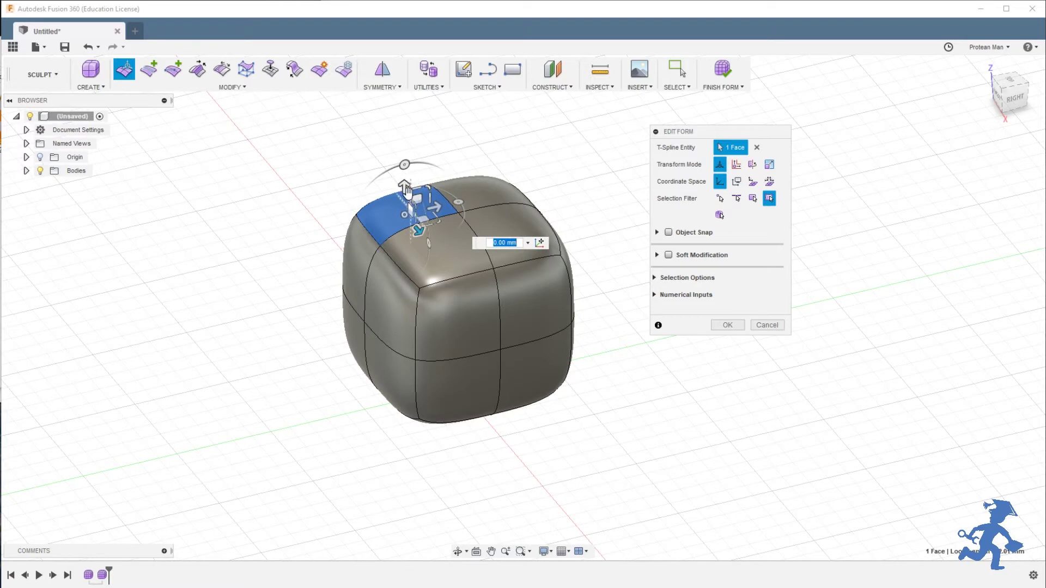
# Step: Try moving the selected top face freely within the vertical plane seen from the right, and undo the move
pyautogui.moveTo(404, 184); pyautogui.dragTo(404, 185)
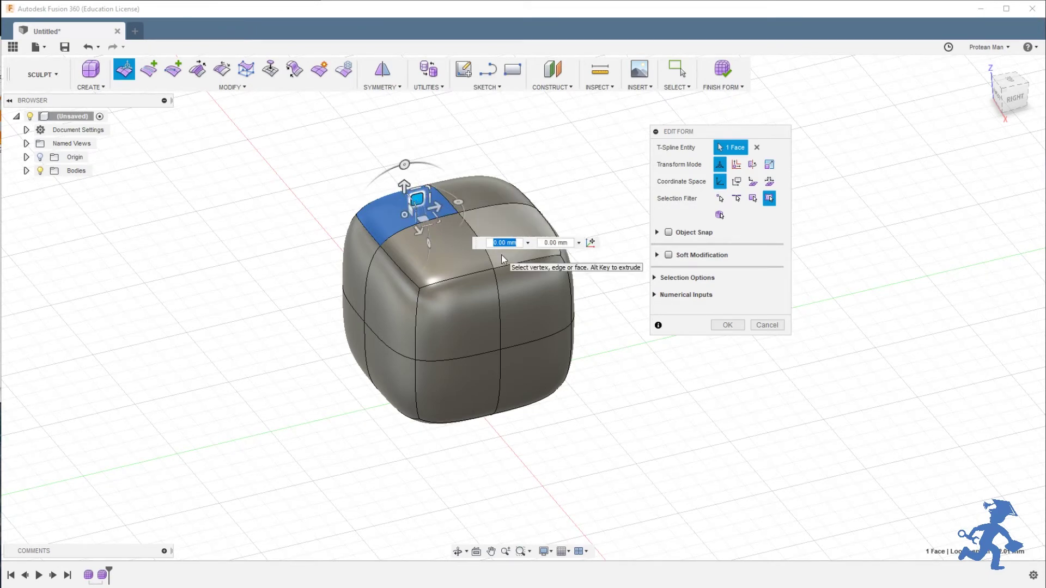
pyautogui.moveTo(418, 198); pyautogui.dragTo(417, 197)
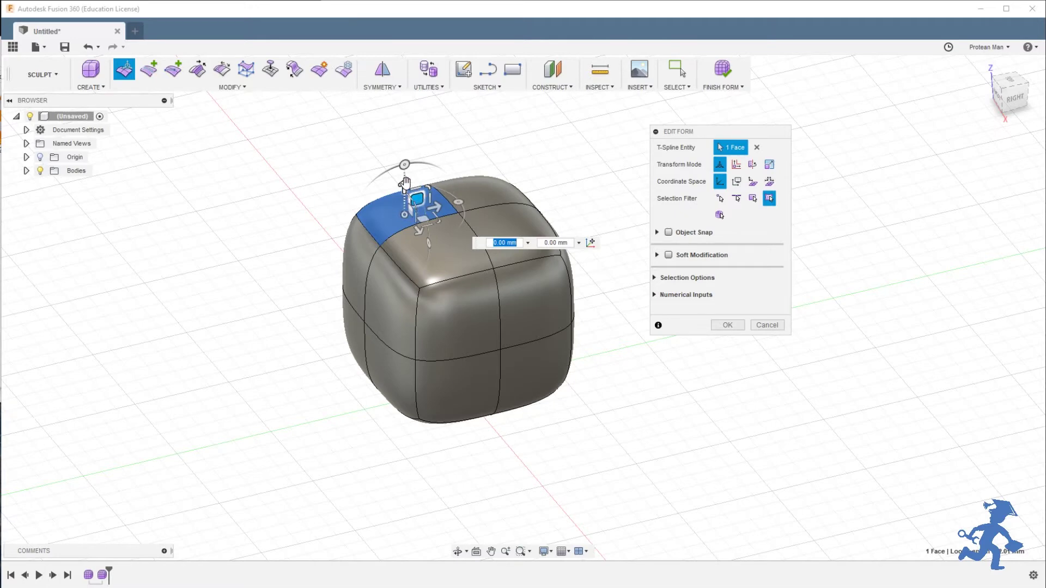
pyautogui.keyDown('shift'); pyautogui.moveTo(418, 195); pyautogui.dragTo(422, 207, button='middle'); pyautogui.keyUp('shift')
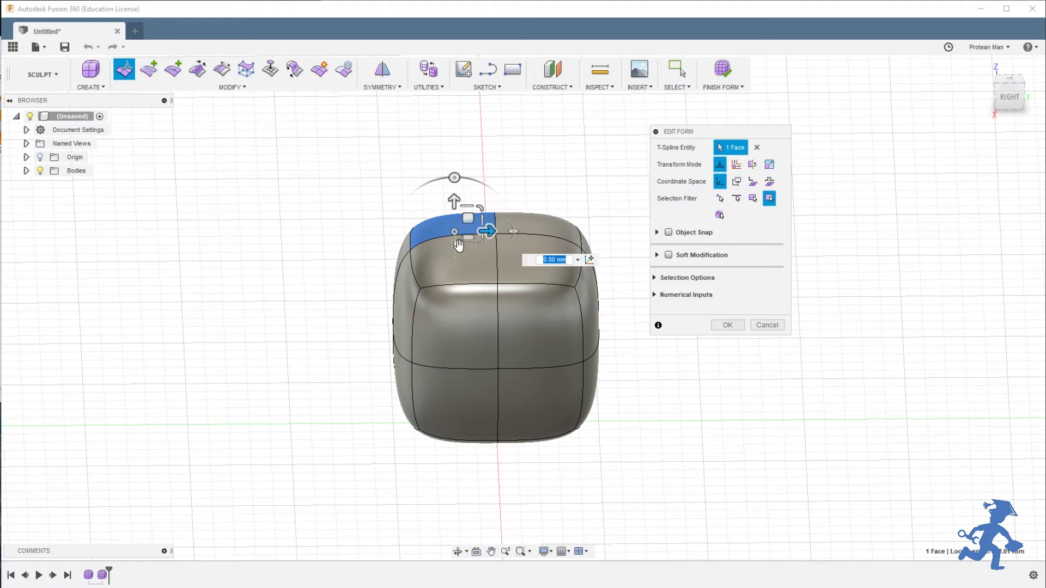
pyautogui.keyDown('shift'); pyautogui.moveTo(418, 260); pyautogui.dragTo(493, 252, button='middle'); pyautogui.keyUp('shift')
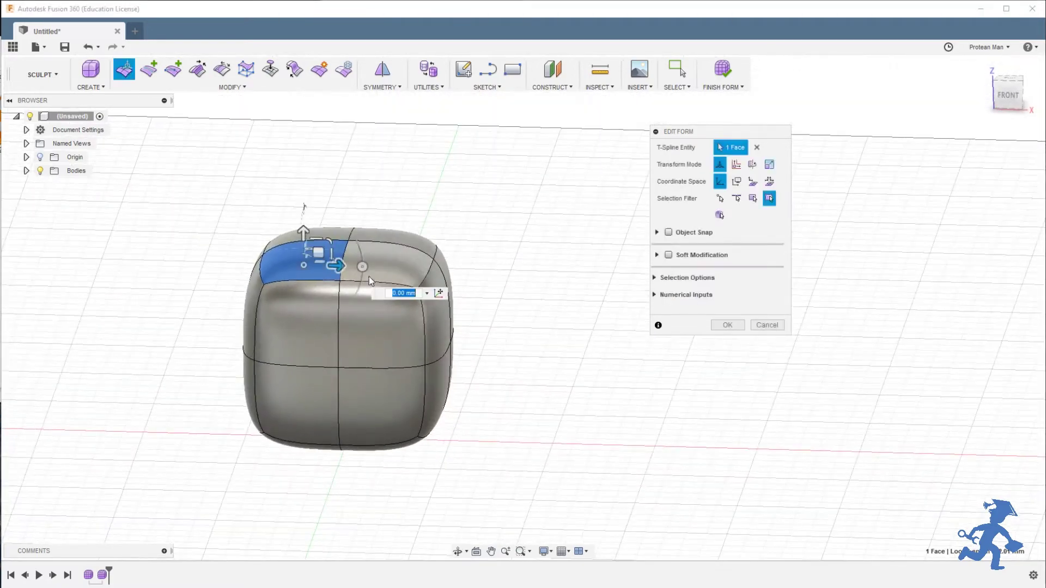
pyautogui.keyDown('shift'); pyautogui.moveTo(360, 231); pyautogui.dragTo(299, 268, button='middle'); pyautogui.keyUp('shift')
pyautogui.keyDown('shift'); pyautogui.moveTo(434, 239); pyautogui.dragTo(418, 191, button='middle'); pyautogui.keyUp('shift')
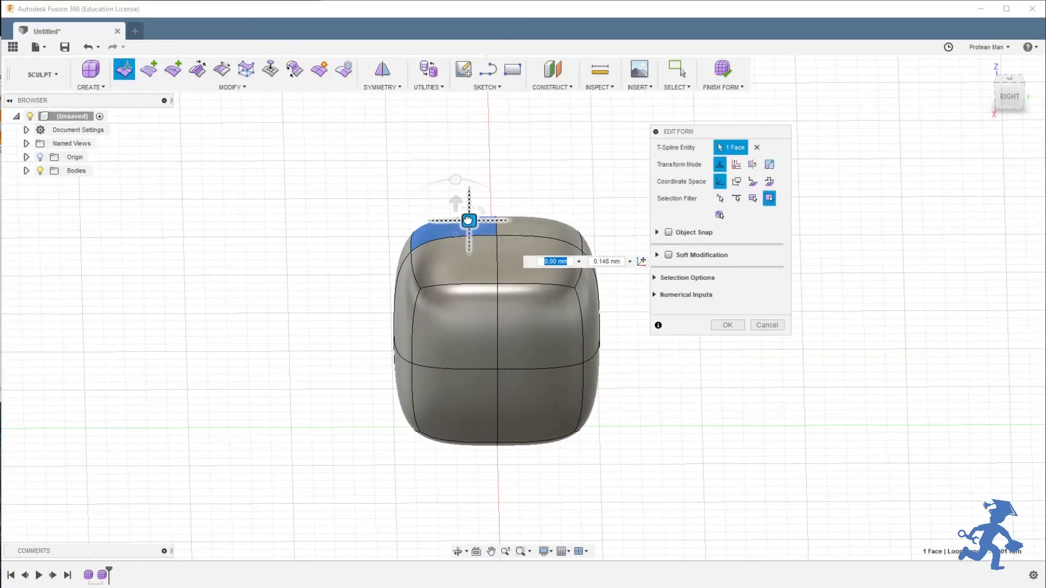
pyautogui.moveTo(469, 217); pyautogui.dragTo(446, 212)
pyautogui.hotkey('ctrl', 'z')
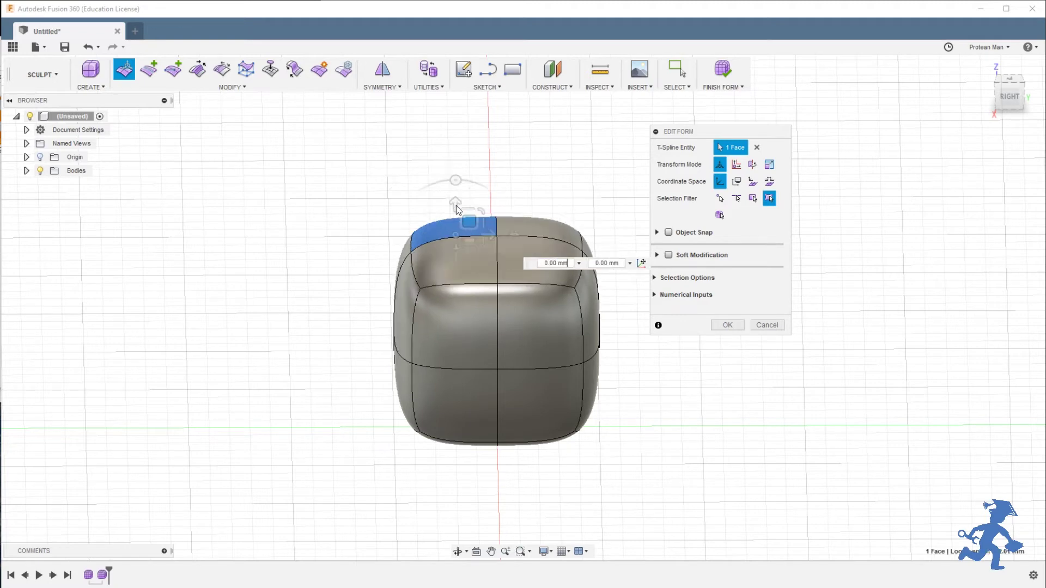
# Step: Try raising the selected top face vertically by about 5 mm and return it to its starting height
pyautogui.moveTo(454, 199); pyautogui.dragTo(415, 178)
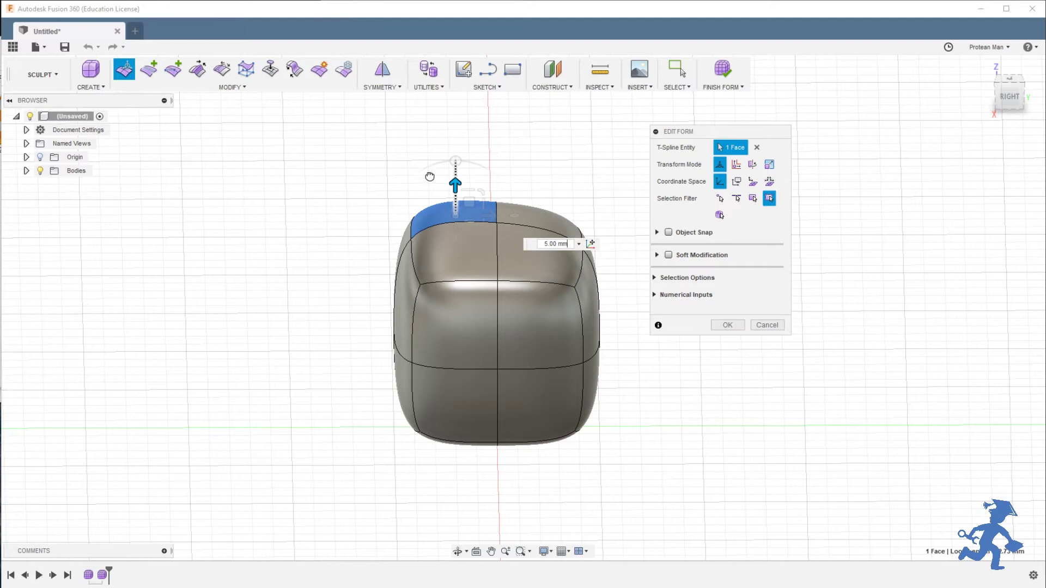
pyautogui.moveTo(420, 177); pyautogui.dragTo(455, 200)
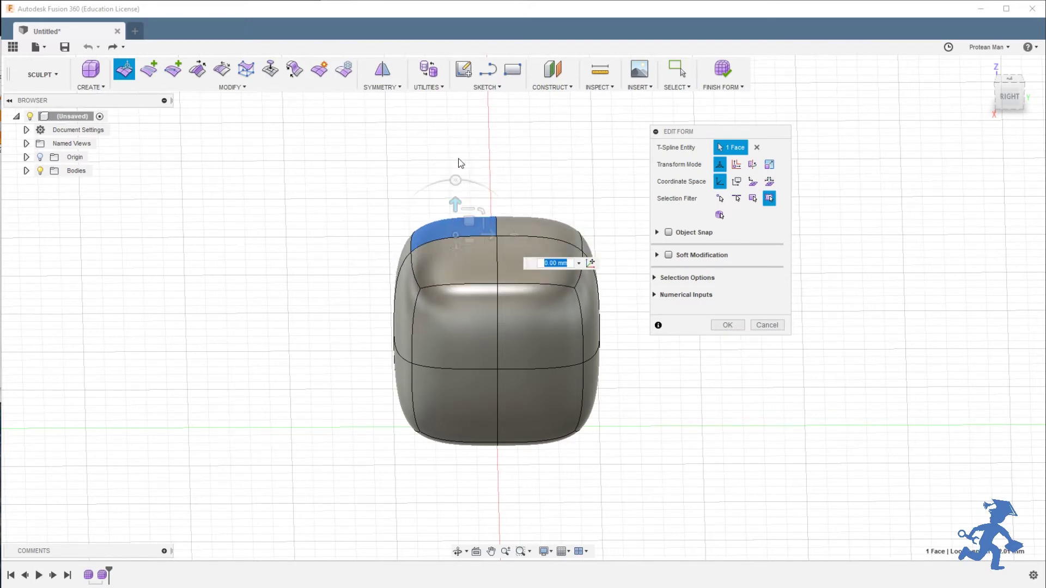
pyautogui.keyDown('shift'); pyautogui.moveTo(512, 206); pyautogui.dragTo(450, 252, button='middle'); pyautogui.keyUp('shift')
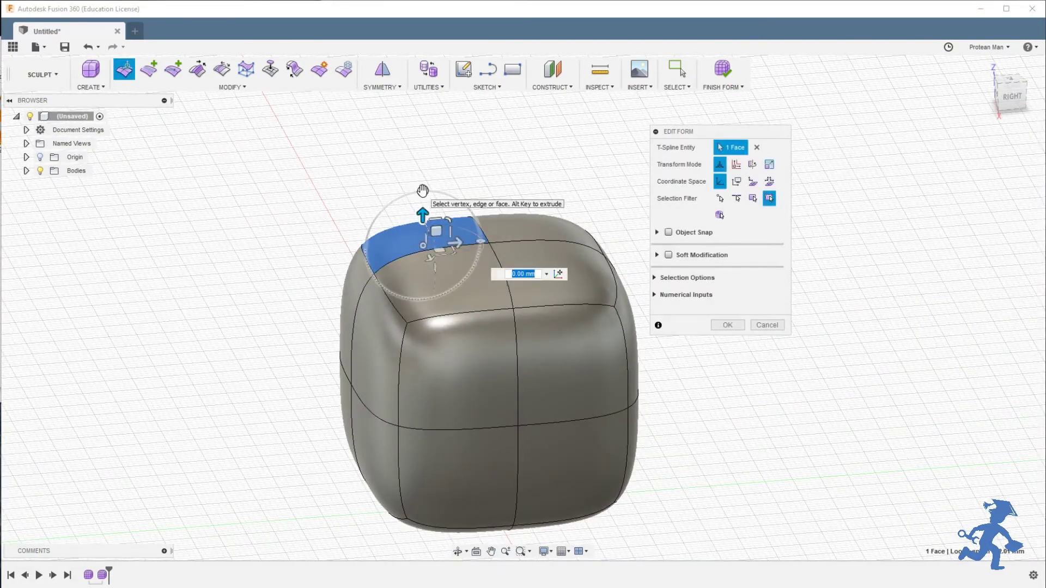
# Step: Try rotating the selected top face by -180 degrees and inspect the folded surface around it
pyautogui.moveTo(417, 192); pyautogui.dragTo(421, 282)
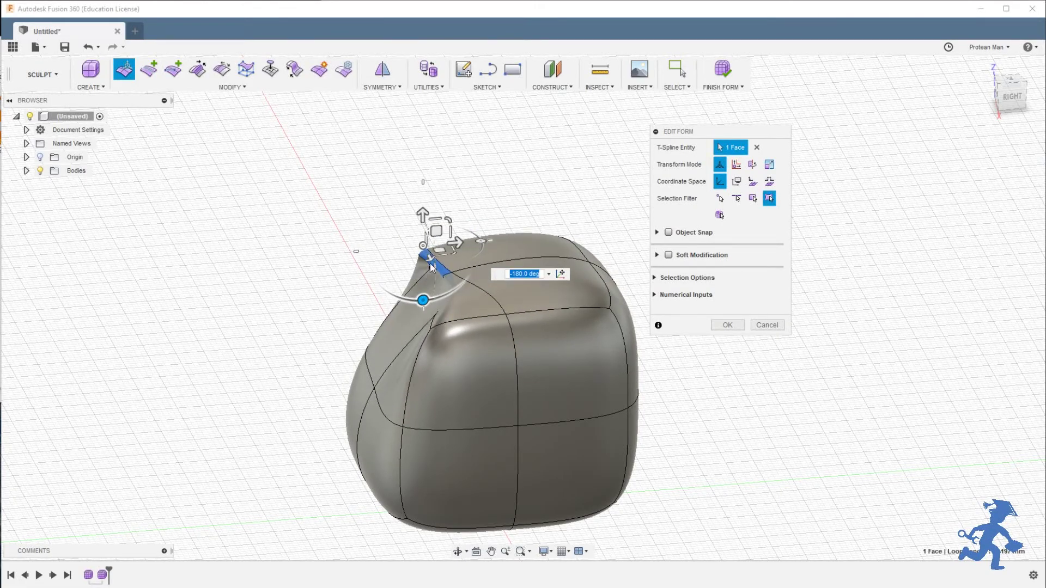
pyautogui.scroll(8, 431, 267)
pyautogui.keyDown('shift'); pyautogui.moveTo(432, 267); pyautogui.dragTo(446, 318, button='middle'); pyautogui.keyUp('shift')
pyautogui.scroll(-3, 449, 305)
pyautogui.scroll(-5, 450, 305)
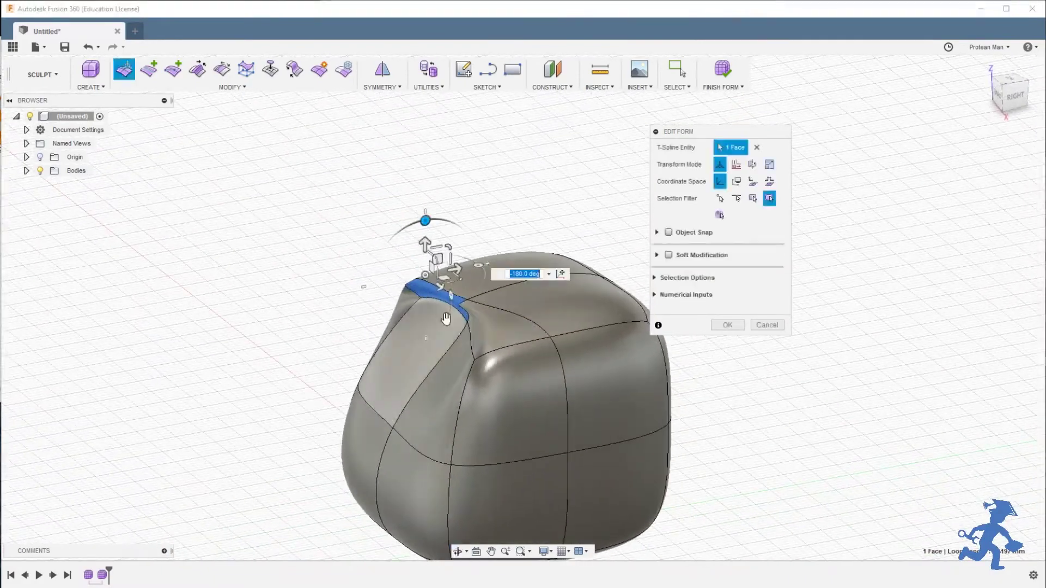
pyautogui.scroll(6, 436, 308)
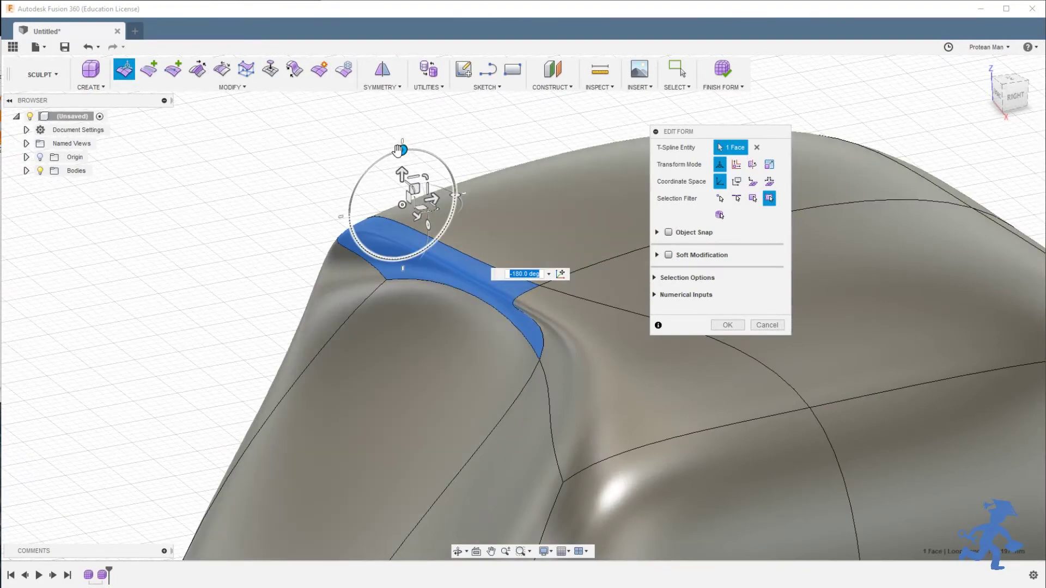
# Step: Try rotating the twisted face further, leave the form edit and undo the face rotation
pyautogui.moveTo(402, 151); pyautogui.dragTo(421, 253)
pyautogui.moveTo(407, 217); pyautogui.dragTo(403, 219)
pyautogui.keyDown('shift'); pyautogui.moveTo(539, 306); pyautogui.dragTo(508, 313, button='middle'); pyautogui.keyUp('shift')
pyautogui.click(765, 325)
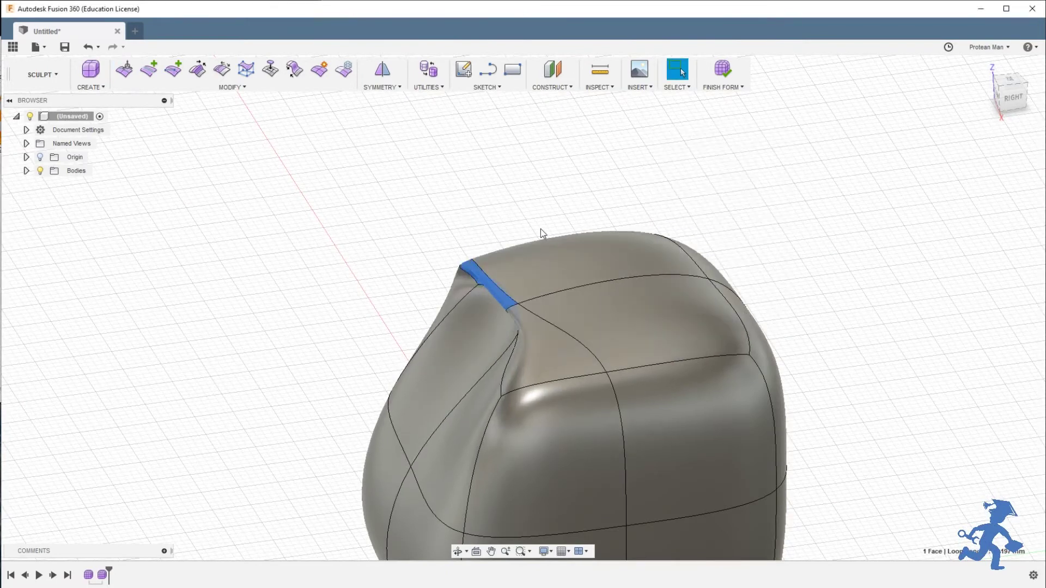
pyautogui.hotkey('ctrl', 'z')
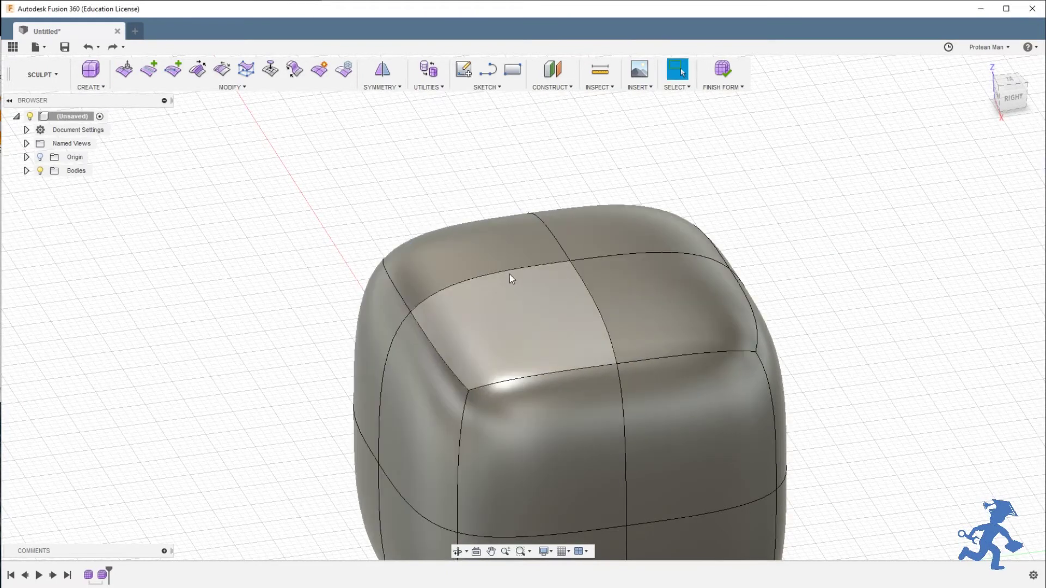
# Step: Restart Edit Form and shift the edge across the top's front half by about -1.03 mm and 1.02 mm
pyautogui.scroll(-3, 508, 273)
pyautogui.click(125, 71)
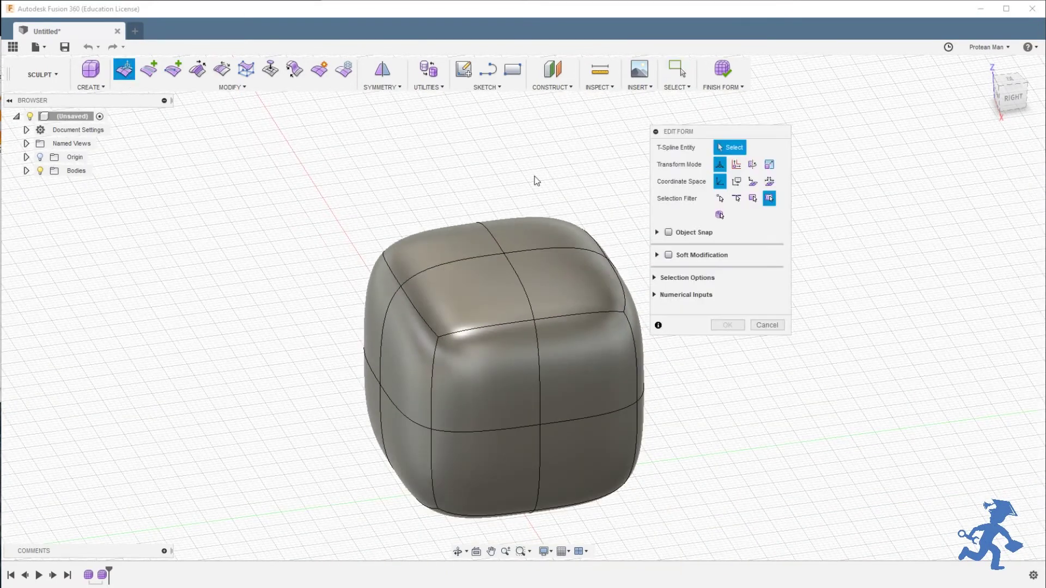
pyautogui.click(462, 261)
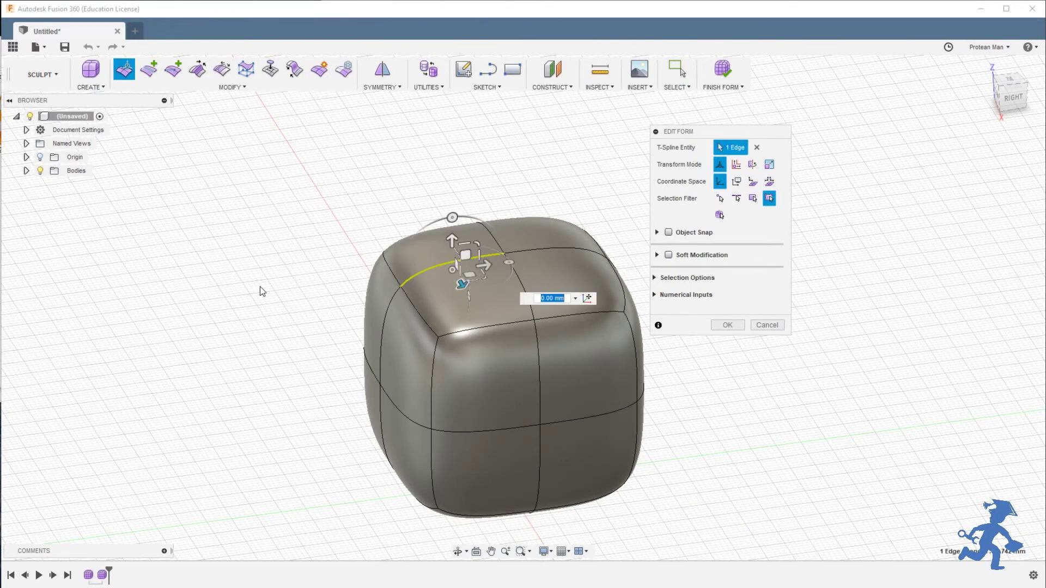
pyautogui.moveTo(471, 257)
pyautogui.mouseDown()
pyautogui.moveTo(425, 229)
pyautogui.moveTo(463, 254)
pyautogui.mouseUp()
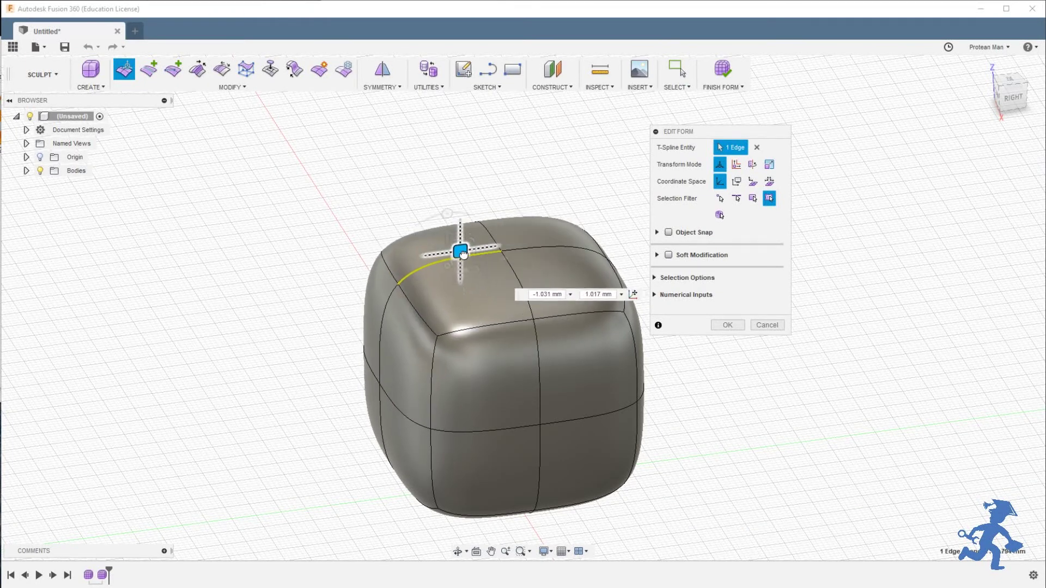
# Step: Select single vertices on the top and move the corner vertex between the front and right sides outward by about 16.7 mm and 1.3 mm
pyautogui.click(500, 252)
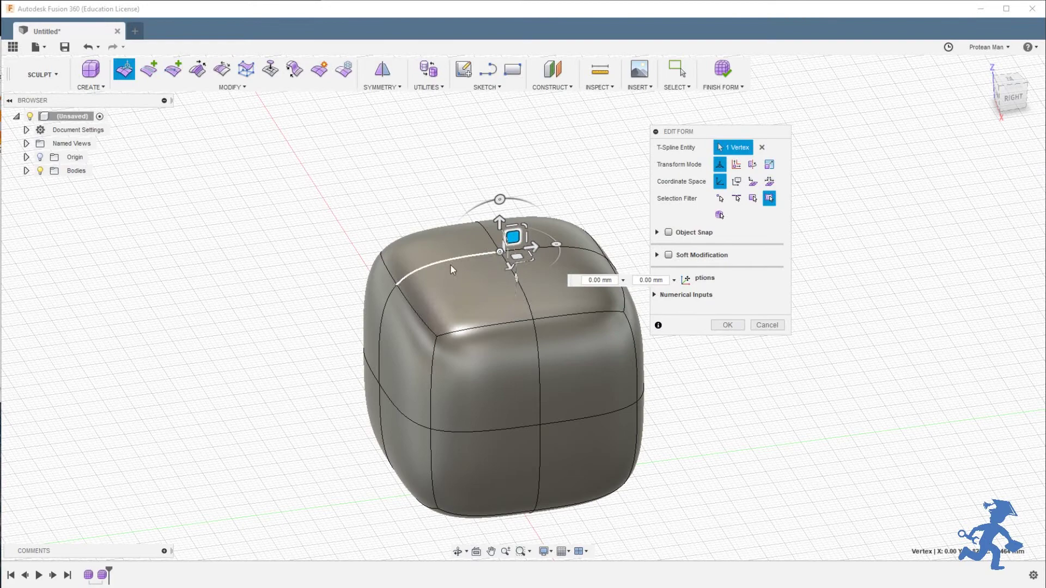
pyautogui.click(396, 283)
pyautogui.click(439, 336)
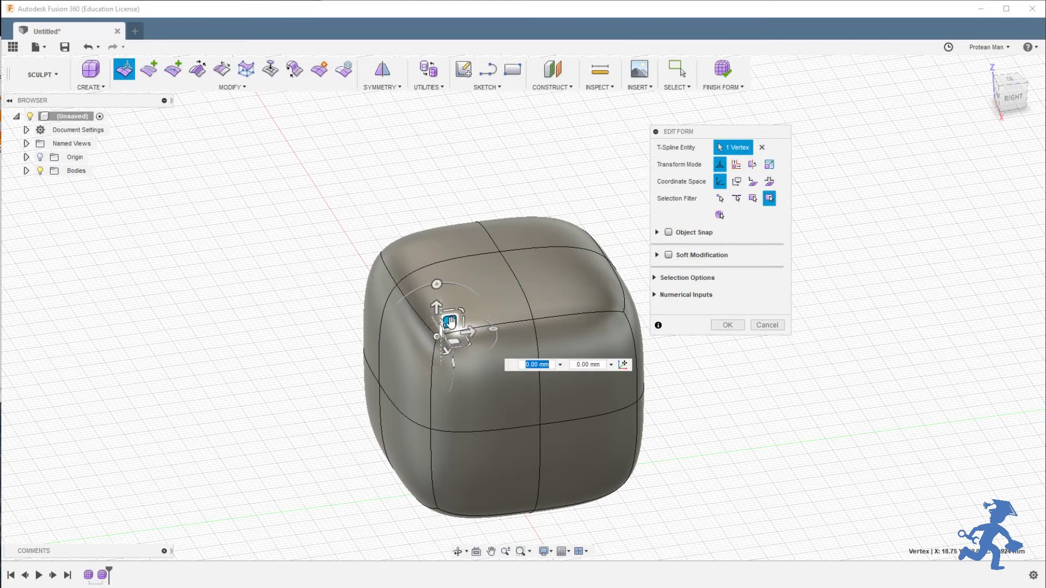
pyautogui.moveTo(452, 323)
pyautogui.mouseDown()
pyautogui.moveTo(445, 299)
pyautogui.moveTo(435, 322)
pyautogui.mouseUp()
pyautogui.keyDown('shift'); pyautogui.moveTo(456, 282); pyautogui.dragTo(568, 287, button='middle'); pyautogui.keyUp('shift')
pyautogui.click(563, 300)
pyautogui.moveTo(567, 300); pyautogui.dragTo(593, 286)
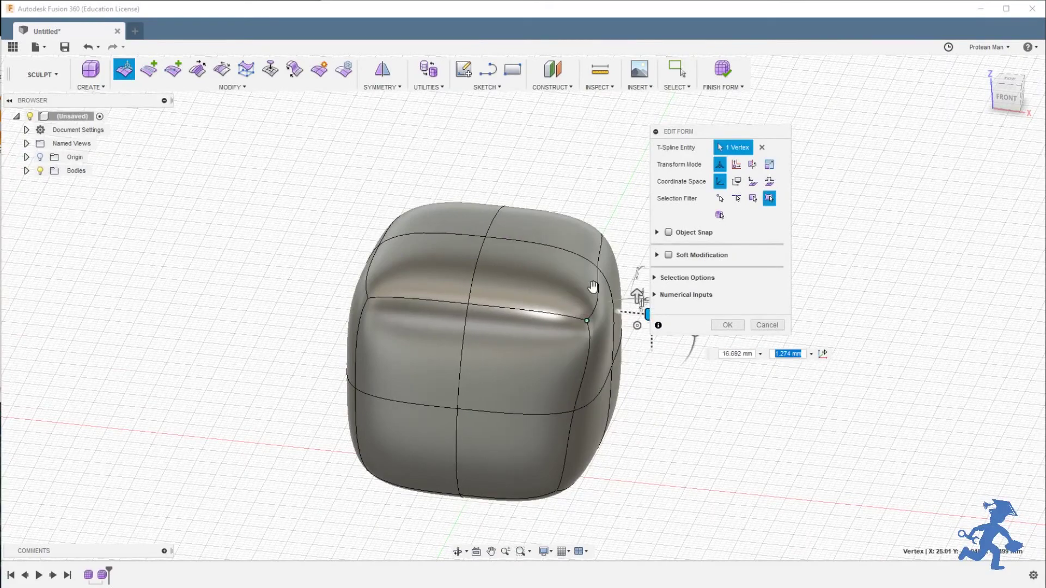
# Step: Select the top quarter face at the front-right corner, shift it about 5.4 mm towards the front and raise it slightly
pyautogui.keyDown('shift'); pyautogui.moveTo(593, 286); pyautogui.dragTo(524, 279, button='middle'); pyautogui.keyUp('shift')
pyautogui.click(482, 271)
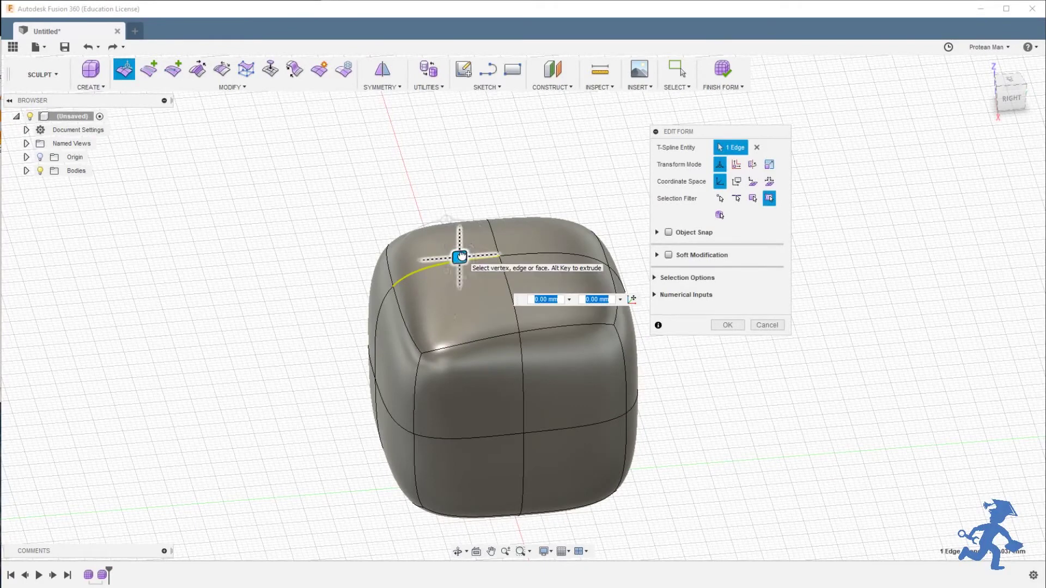
pyautogui.click(488, 308)
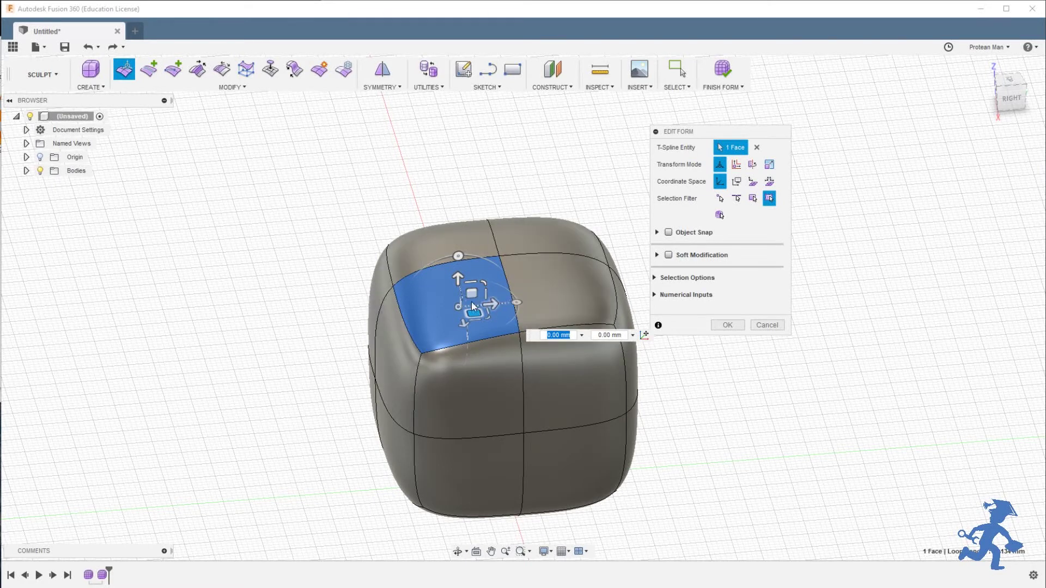
pyautogui.moveTo(475, 294)
pyautogui.mouseDown()
pyautogui.moveTo(362, 251)
pyautogui.moveTo(276, 261)
pyautogui.moveTo(312, 301)
pyautogui.moveTo(393, 294)
pyautogui.moveTo(363, 236)
pyautogui.moveTo(320, 231)
pyautogui.moveTo(285, 247)
pyautogui.moveTo(308, 302)
pyautogui.moveTo(340, 301)
pyautogui.moveTo(339, 320)
pyautogui.moveTo(334, 297)
pyautogui.moveTo(355, 292)
pyautogui.moveTo(382, 242)
pyautogui.moveTo(425, 218)
pyautogui.moveTo(491, 216)
pyautogui.moveTo(521, 263)
pyautogui.moveTo(501, 295)
pyautogui.moveTo(415, 307)
pyautogui.moveTo(361, 270)
pyautogui.moveTo(421, 223)
pyautogui.moveTo(499, 225)
pyautogui.moveTo(538, 269)
pyautogui.moveTo(500, 303)
pyautogui.moveTo(447, 323)
pyautogui.moveTo(457, 292)
pyautogui.moveTo(493, 275)
pyautogui.moveTo(444, 243)
pyautogui.moveTo(479, 284)
pyautogui.mouseUp()
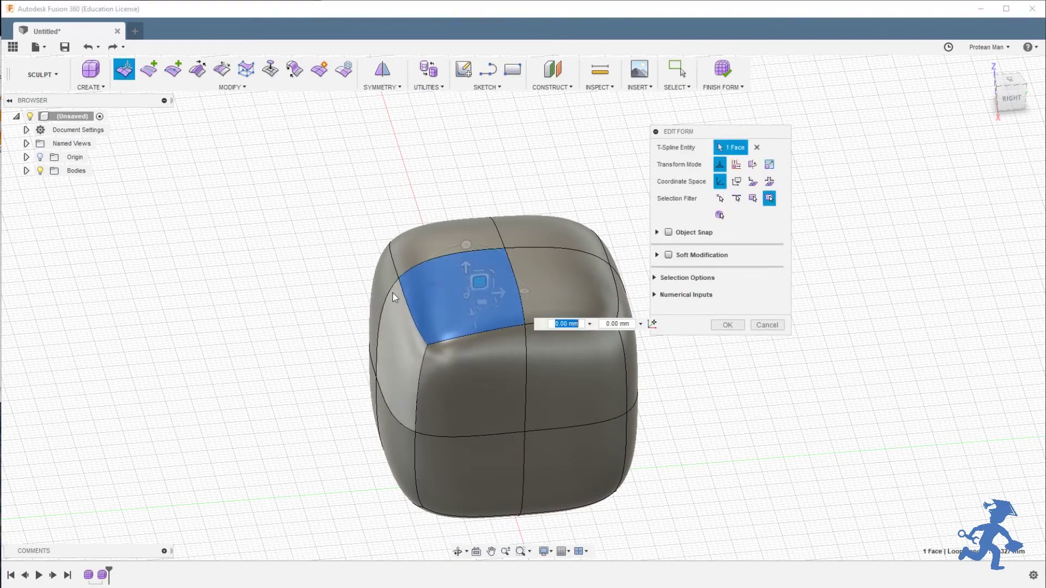
pyautogui.keyDown('shift'); pyautogui.moveTo(426, 300); pyautogui.dragTo(371, 287, button='middle'); pyautogui.keyUp('shift')
pyautogui.moveTo(479, 285); pyautogui.dragTo(451, 285)
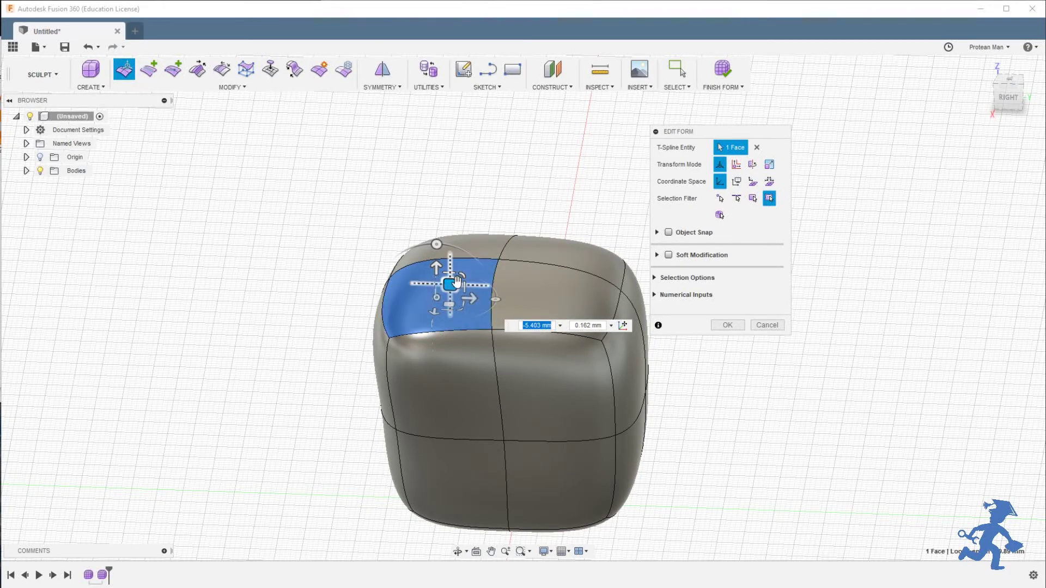
pyautogui.moveTo(456, 281)
pyautogui.mouseDown()
pyautogui.moveTo(480, 234)
pyautogui.moveTo(465, 267)
pyautogui.mouseUp()
# Step: Pull the middle vertex of the top's front edge away by about -128.7 mm and 74.2 mm, and accept the edit
pyautogui.keyDown('shift'); pyautogui.moveTo(419, 299); pyautogui.dragTo(444, 317, button='middle'); pyautogui.keyUp('shift')
pyautogui.click(390, 259)
pyautogui.scroll(5, 381, 319)
pyautogui.scroll(-4, 395, 321)
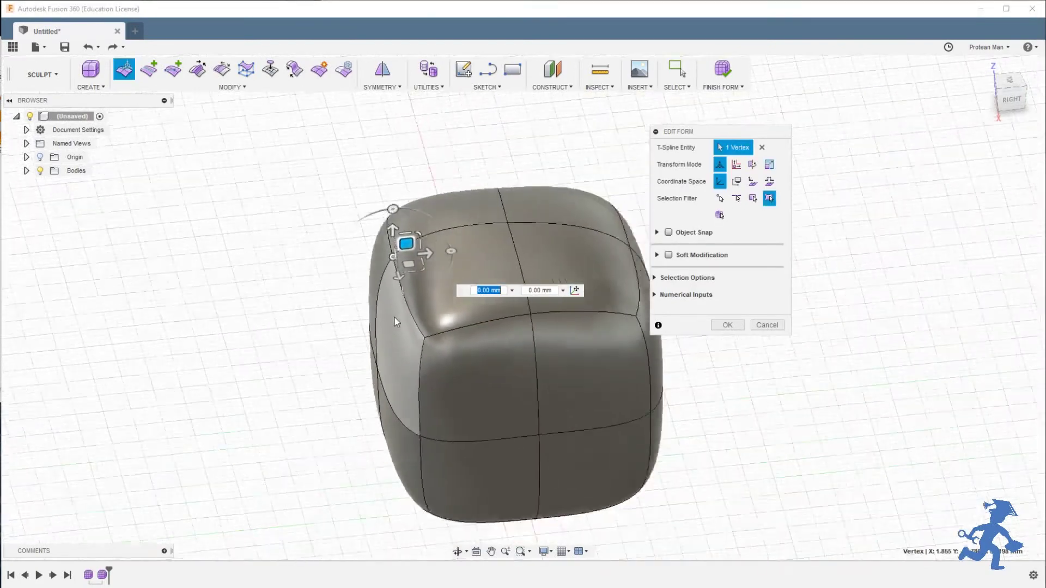
pyautogui.scroll(-3, 395, 322)
pyautogui.moveTo(403, 274); pyautogui.dragTo(112, 169)
pyautogui.scroll(5, 257, 234)
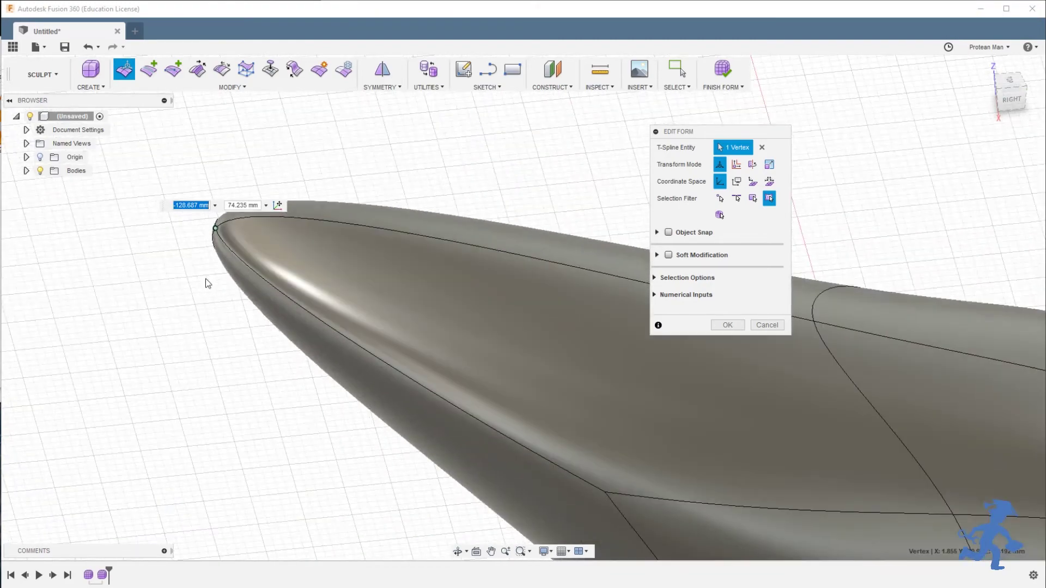
pyautogui.click(728, 325)
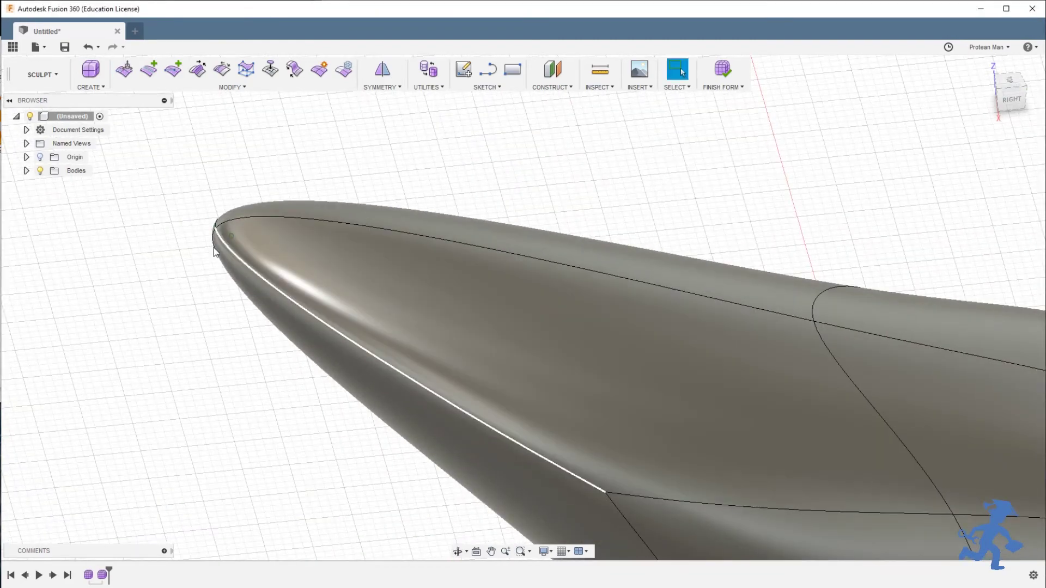
# Step: Inspect the stretched tip from several angles and distances, and undo the vertex pull
pyautogui.keyDown('shift'); pyautogui.moveTo(213, 252); pyautogui.dragTo(305, 250, button='middle'); pyautogui.keyUp('shift')
pyautogui.keyDown('shift'); pyautogui.moveTo(439, 234); pyautogui.dragTo(387, 272, button='middle'); pyautogui.keyUp('shift')
pyautogui.scroll(-6, 430, 295)
pyautogui.moveTo(544, 343); pyautogui.dragTo(396, 293, button='middle')
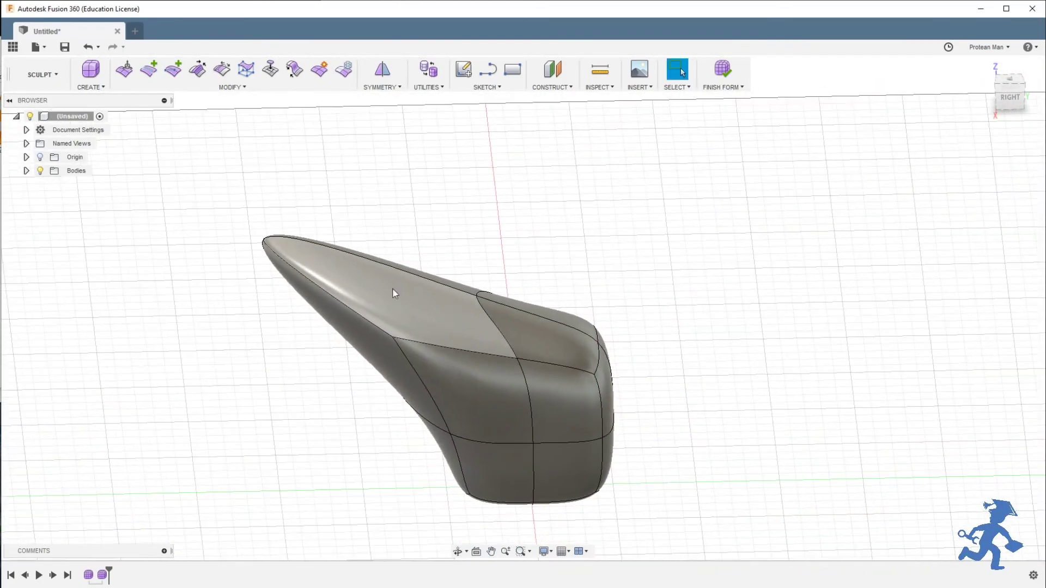
pyautogui.scroll(5, 324, 250)
pyautogui.moveTo(487, 299)
pyautogui.mouseDown(button='middle')
pyautogui.moveTo(518, 327)
pyautogui.moveTo(317, 266)
pyautogui.mouseUp(button='middle')
pyautogui.scroll(-8, 465, 349)
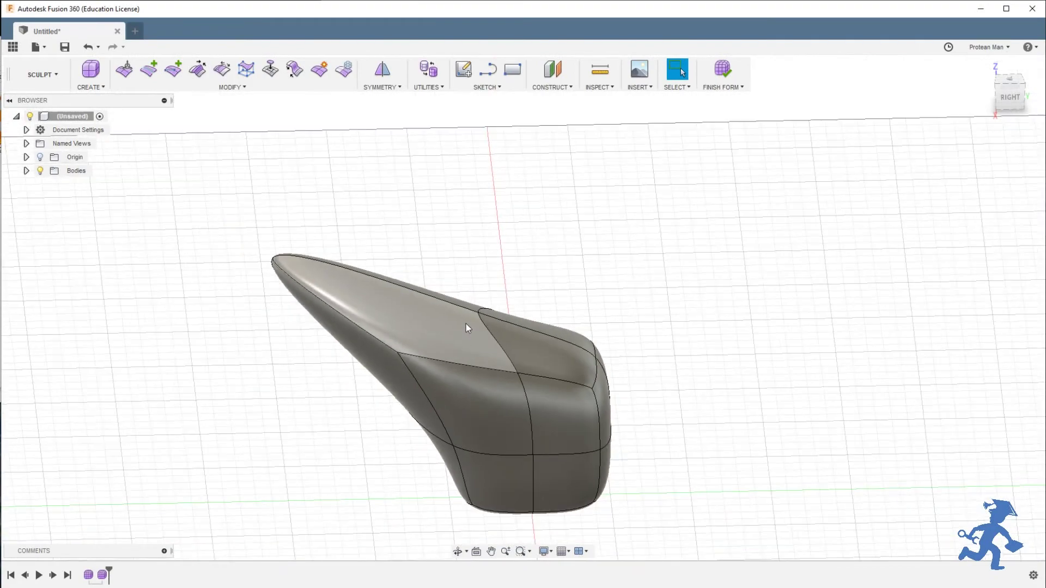
pyautogui.scroll(-3, 524, 359)
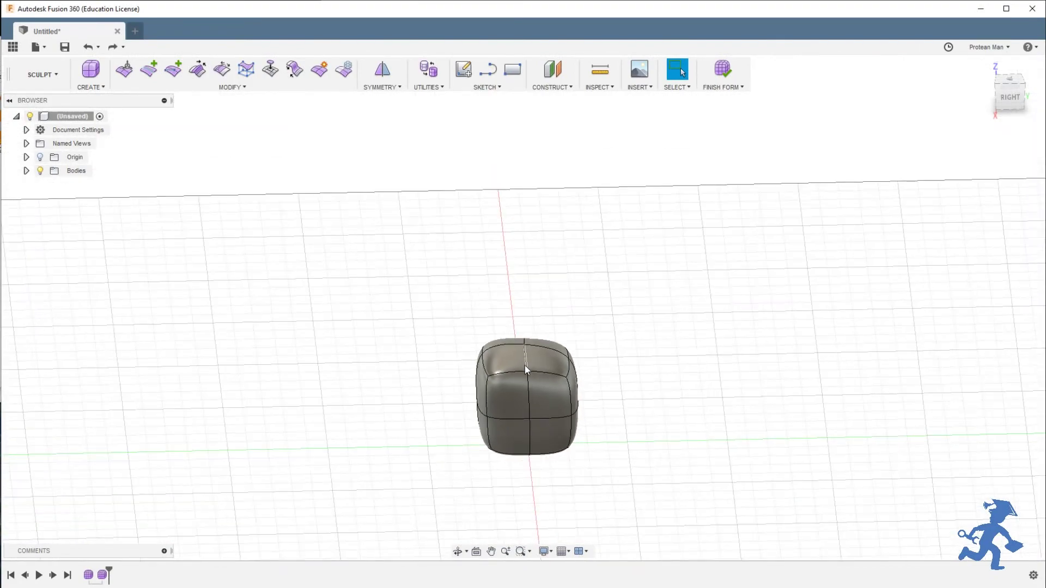
# Step: Review the available form creation commands and examine the box from its front and right sides
pyautogui.scroll(7, 523, 376)
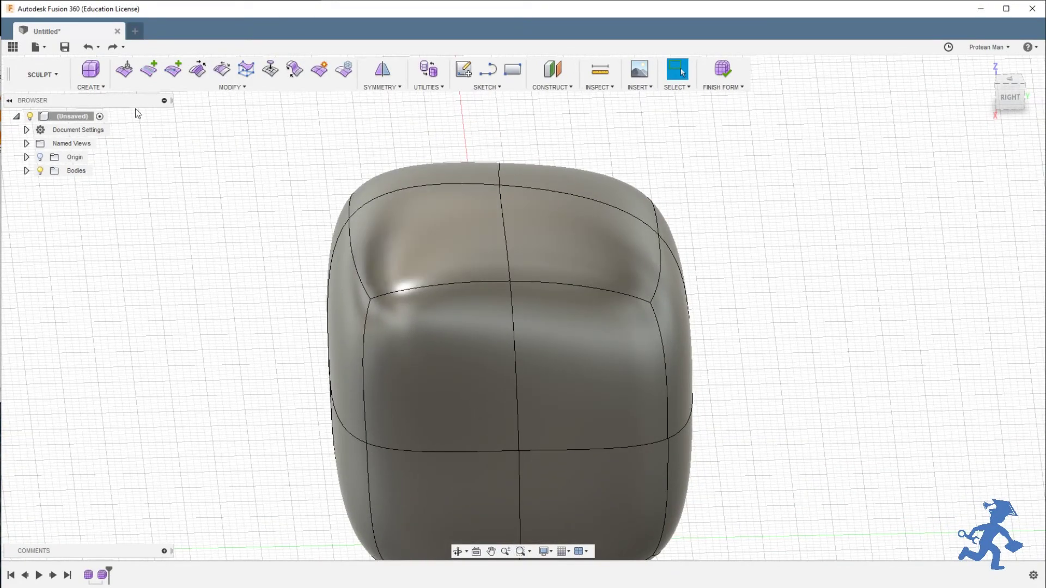
pyautogui.click(98, 87)
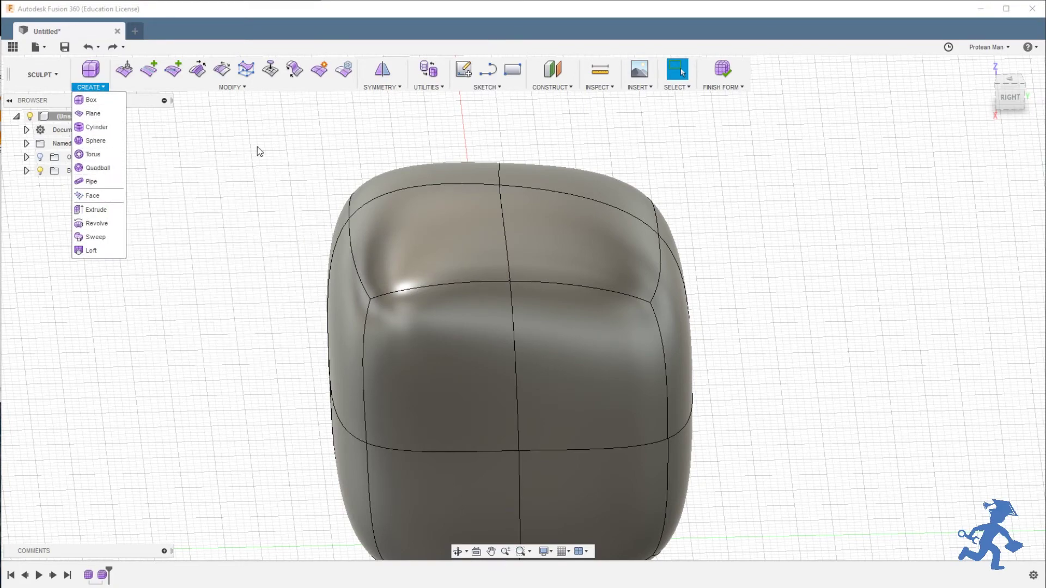
pyautogui.scroll(-5, 434, 252)
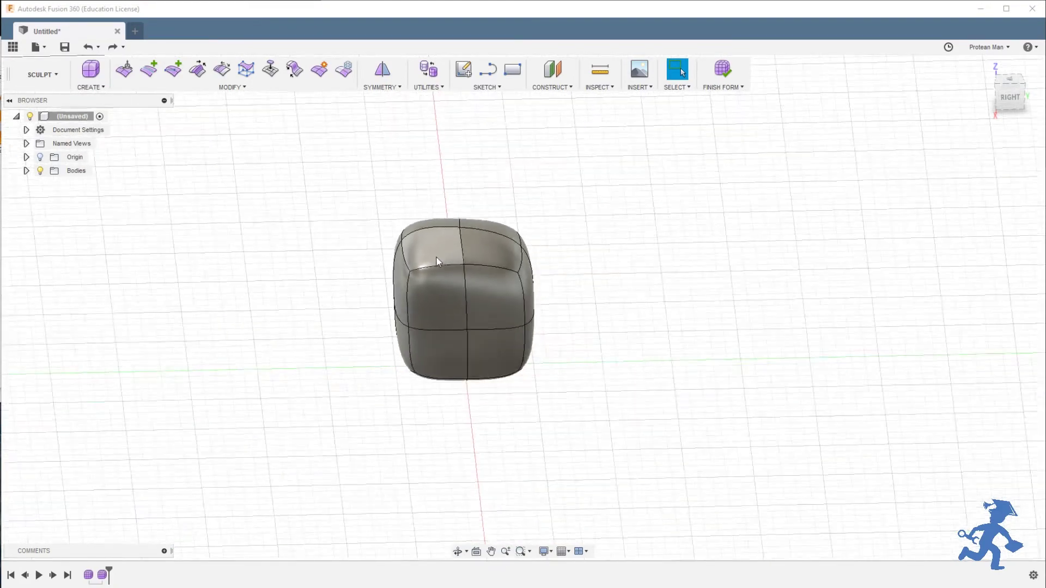
pyautogui.scroll(-1, 434, 253)
pyautogui.keyDown('shift'); pyautogui.moveTo(402, 265); pyautogui.dragTo(468, 269, button='middle'); pyautogui.keyUp('shift')
pyautogui.scroll(5, 381, 266)
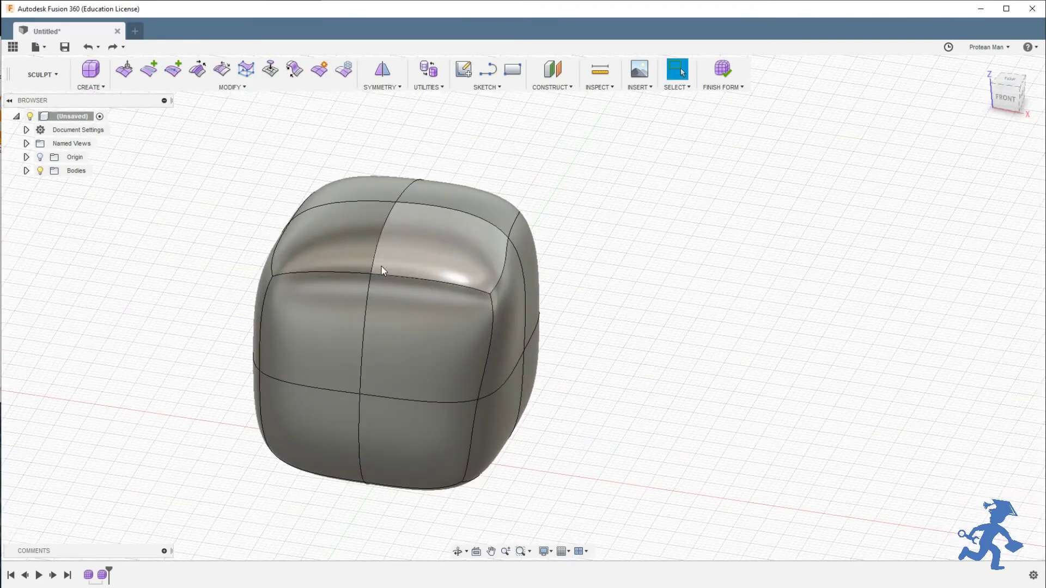
pyautogui.keyDown('shift'); pyautogui.moveTo(457, 210); pyautogui.dragTo(480, 286, button='middle'); pyautogui.keyUp('shift')
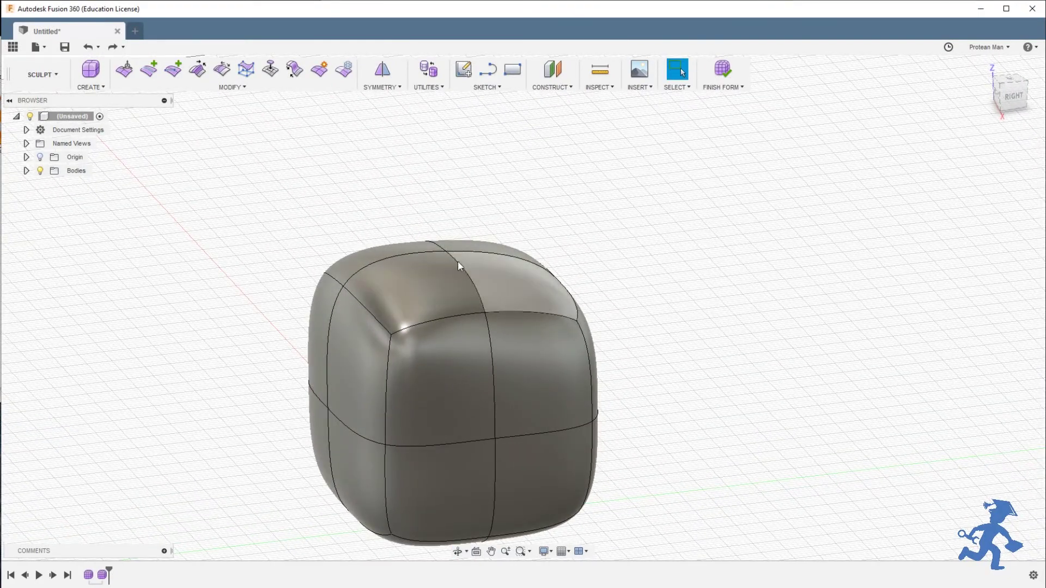
pyautogui.scroll(2, 456, 262)
pyautogui.scroll(-4, 461, 279)
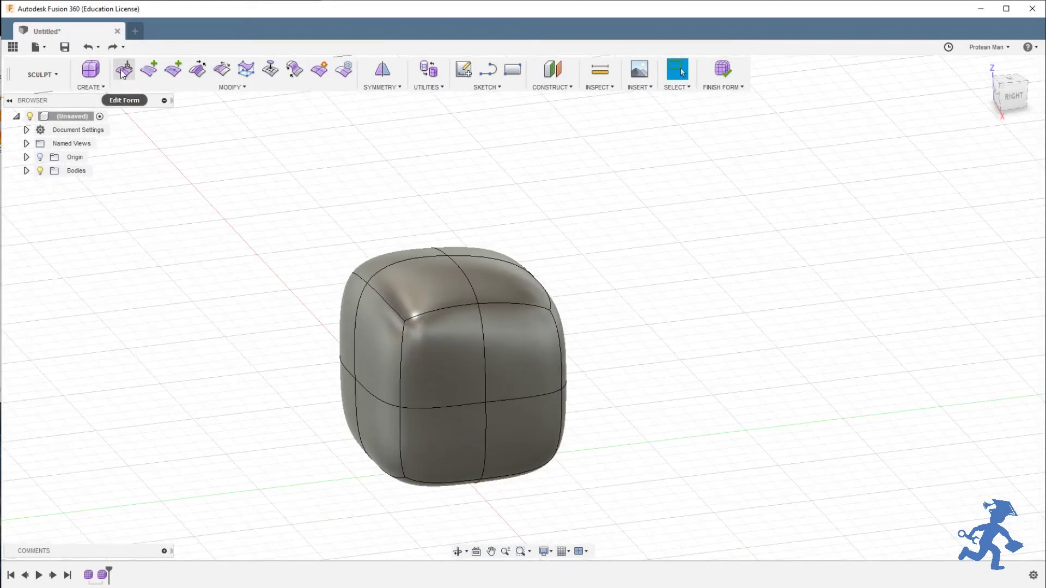
# Step: Restart Edit Form, select all four top faces and raise them until the body is roughly twice as tall
pyautogui.click(130, 73)
pyautogui.scroll(2, 454, 215)
pyautogui.scroll(-4, 463, 227)
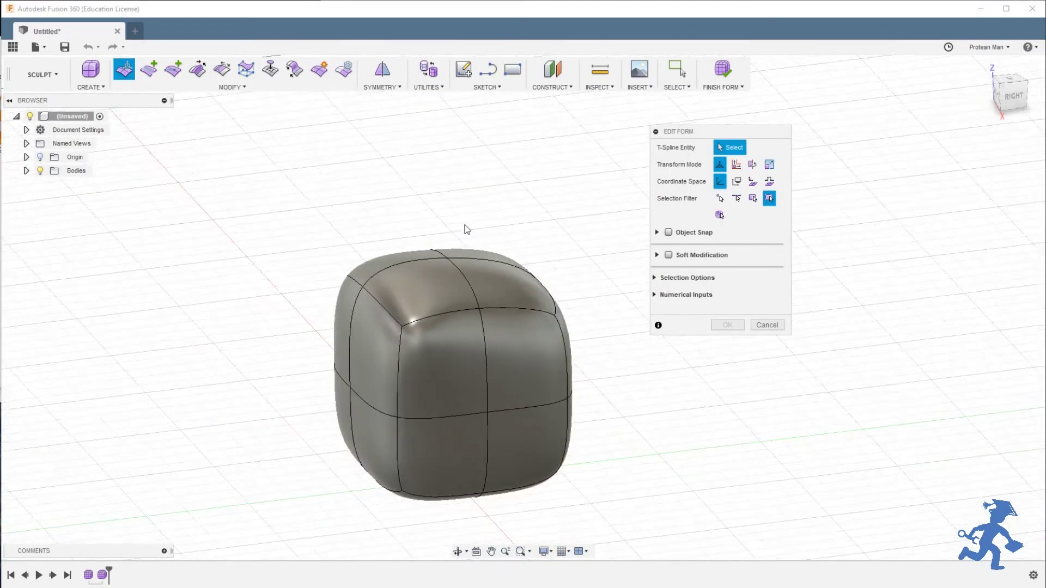
pyautogui.click(451, 344)
pyautogui.keyDown('shift'); pyautogui.moveTo(456, 305); pyautogui.dragTo(445, 325, button='middle'); pyautogui.keyUp('shift')
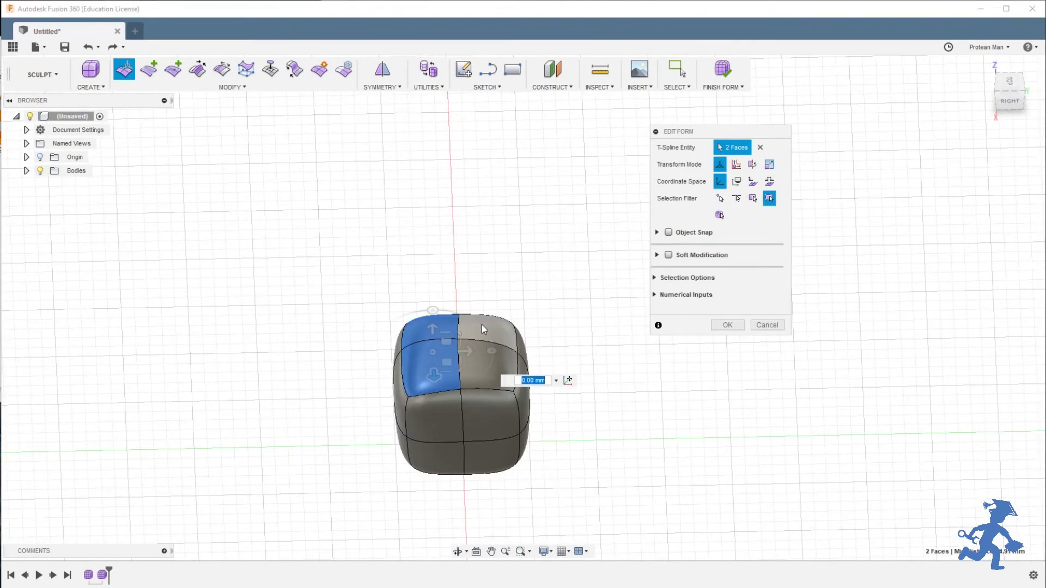
pyautogui.keyDown('shift'); pyautogui.click(486, 363); pyautogui.keyUp('shift')
pyautogui.keyDown('shift'); pyautogui.moveTo(486, 363); pyautogui.dragTo(480, 318, button='middle'); pyautogui.keyUp('shift')
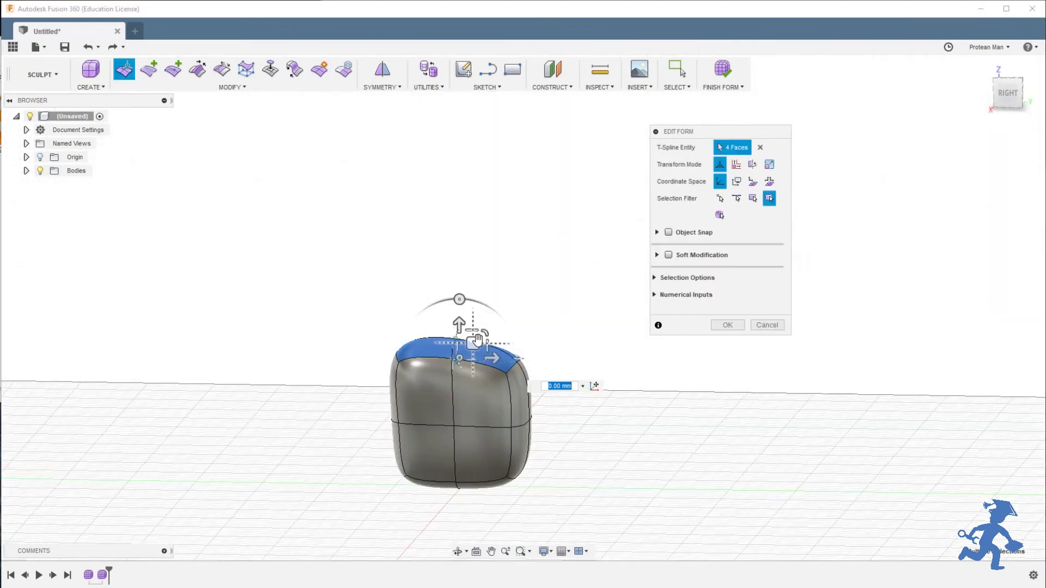
pyautogui.moveTo(475, 340); pyautogui.dragTo(472, 178)
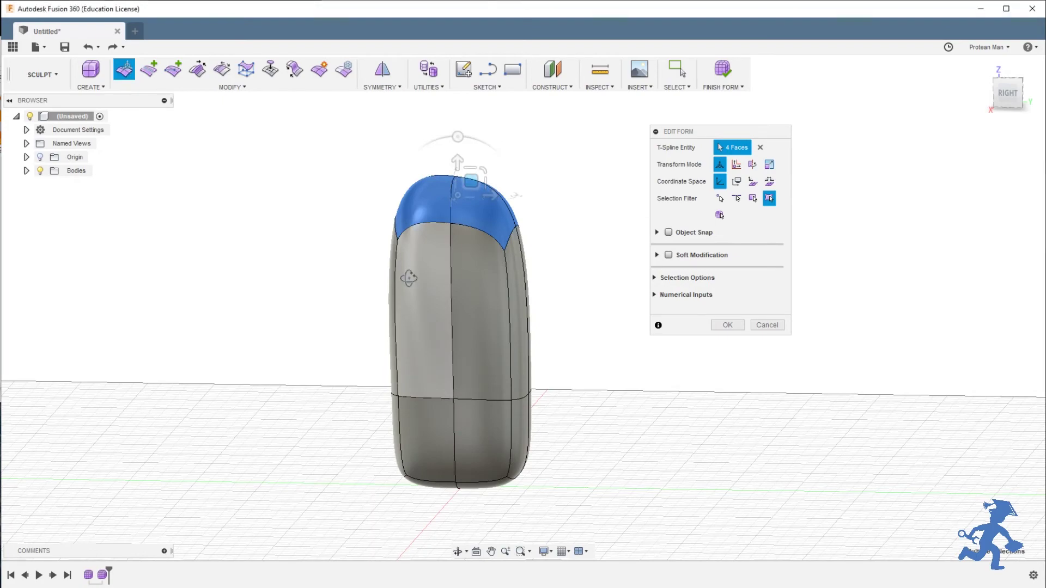
# Step: Select two lower vertical edges on the body's right side and move them slightly outward
pyautogui.keyDown('shift'); pyautogui.moveTo(408, 278); pyautogui.dragTo(426, 391, button='middle'); pyautogui.keyUp('shift')
pyautogui.click(416, 401)
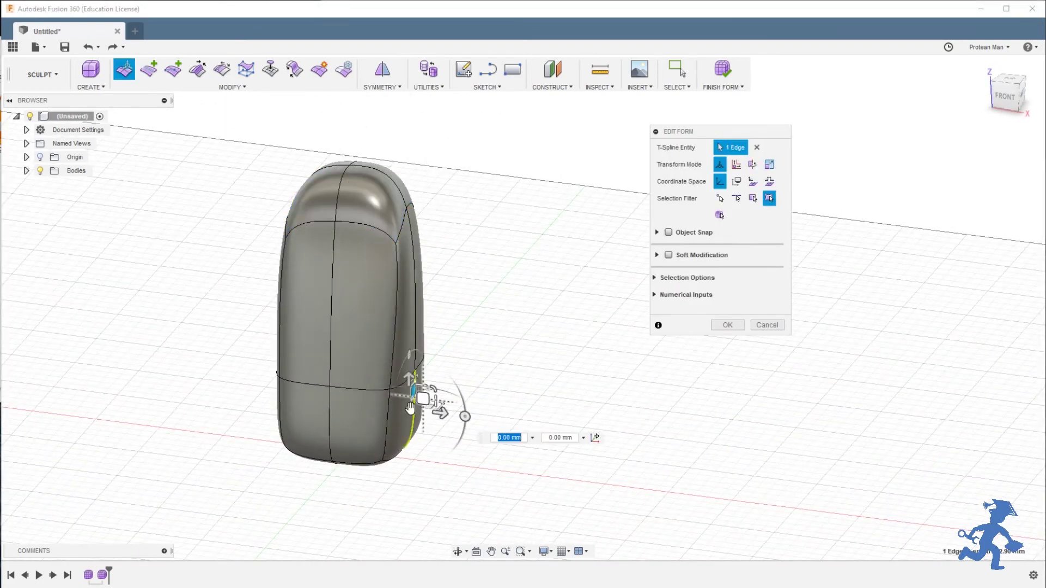
pyautogui.keyDown('shift'); pyautogui.moveTo(348, 371); pyautogui.dragTo(356, 394, button='middle'); pyautogui.keyUp('shift')
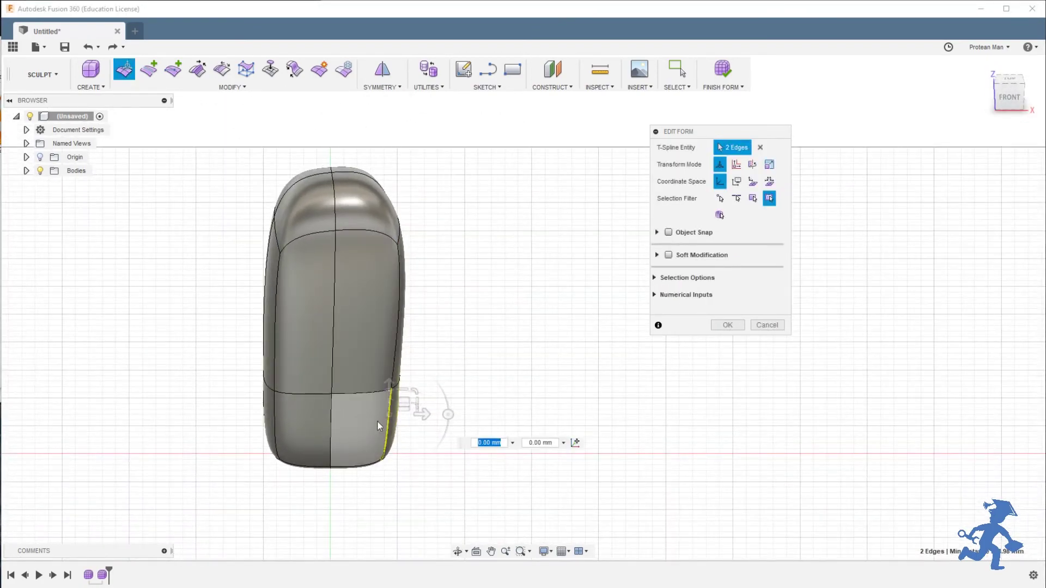
pyautogui.moveTo(403, 402)
pyautogui.mouseDown()
pyautogui.moveTo(475, 400)
pyautogui.moveTo(421, 404)
pyautogui.mouseUp()
# Step: Pull the lower middle vertical edge of the right side outward by about 32.5 mm
pyautogui.keyDown('shift'); pyautogui.moveTo(404, 329); pyautogui.dragTo(357, 364, button='middle'); pyautogui.keyUp('shift')
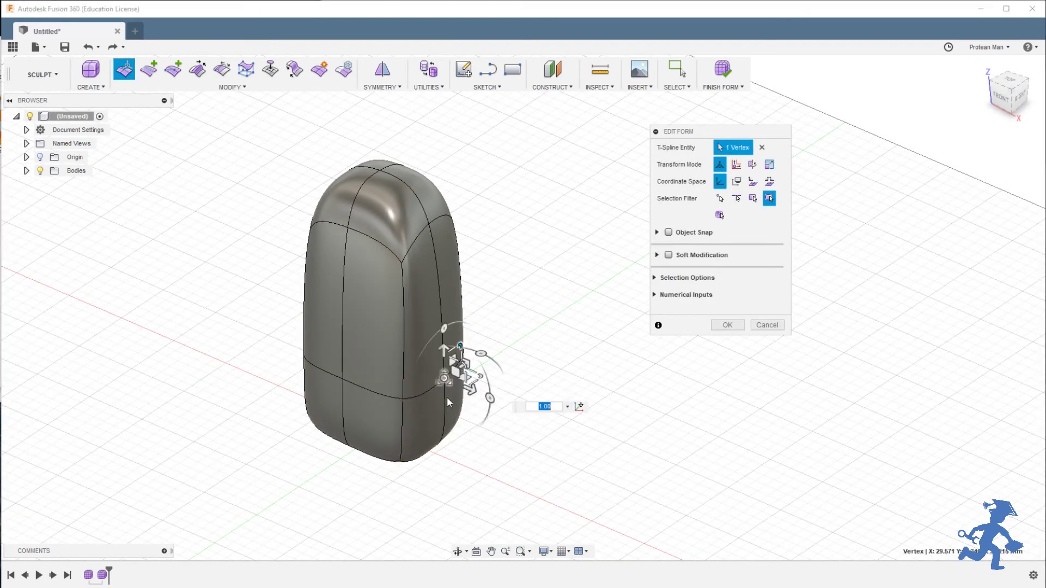
pyautogui.click(447, 398)
pyautogui.moveTo(457, 408); pyautogui.dragTo(519, 434)
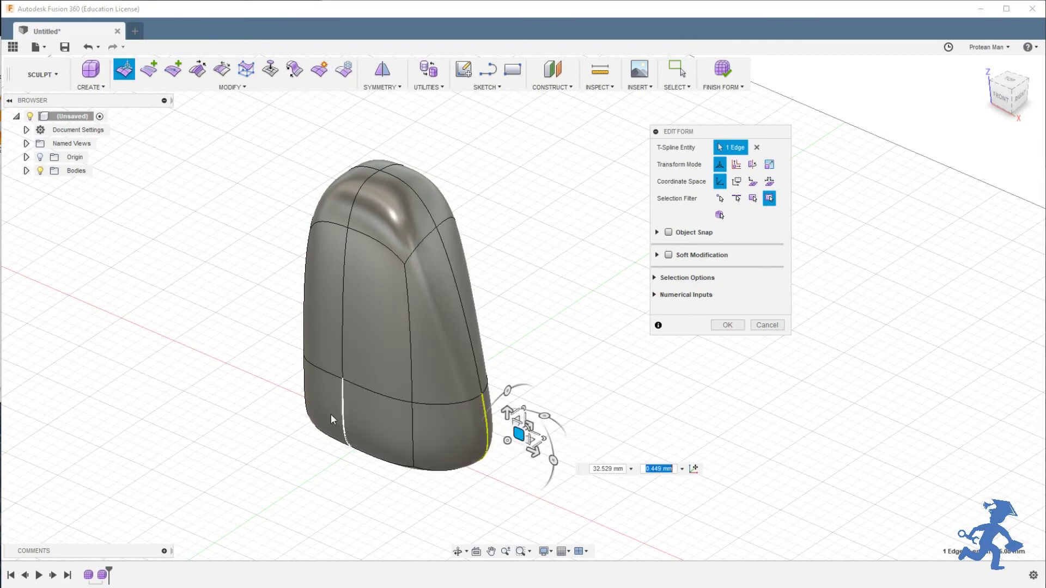
# Step: Select the lower middle vertical edge on the body's front side and pull it outward by about 42.6 mm
pyautogui.click(341, 411)
pyautogui.keyDown('shift'); pyautogui.moveTo(345, 355); pyautogui.dragTo(464, 341, button='middle'); pyautogui.keyUp('shift')
pyautogui.moveTo(343, 433); pyautogui.dragTo(434, 439)
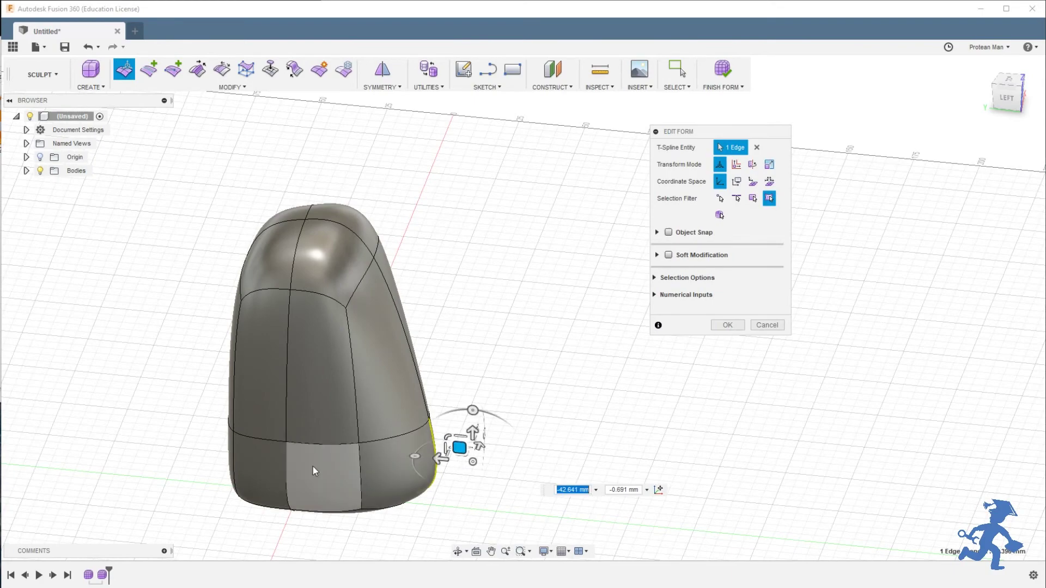
# Step: Pull the lower middle vertical edges of the left and back sides outward to flare the base on those sides
pyautogui.keyDown('shift'); pyautogui.moveTo(286, 462); pyautogui.dragTo(394, 393, button='middle'); pyautogui.keyUp('shift')
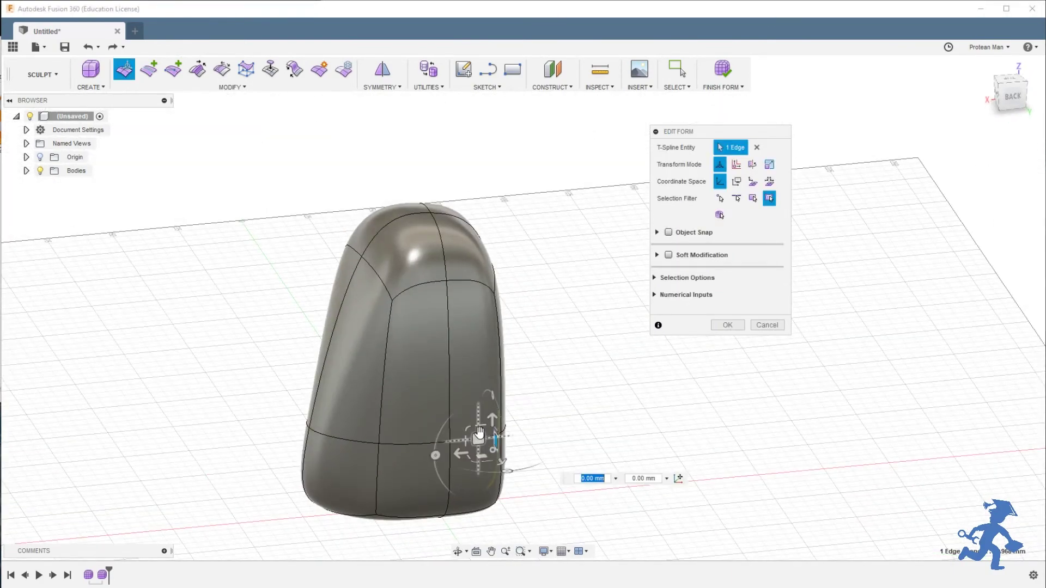
pyautogui.moveTo(479, 438); pyautogui.dragTo(593, 431)
pyautogui.keyDown('shift'); pyautogui.moveTo(415, 401); pyautogui.dragTo(467, 464, button='middle'); pyautogui.keyUp('shift')
pyautogui.moveTo(469, 470); pyautogui.dragTo(584, 495)
pyautogui.keyDown('shift'); pyautogui.moveTo(453, 429); pyautogui.dragTo(452, 382, button='middle'); pyautogui.keyUp('shift')
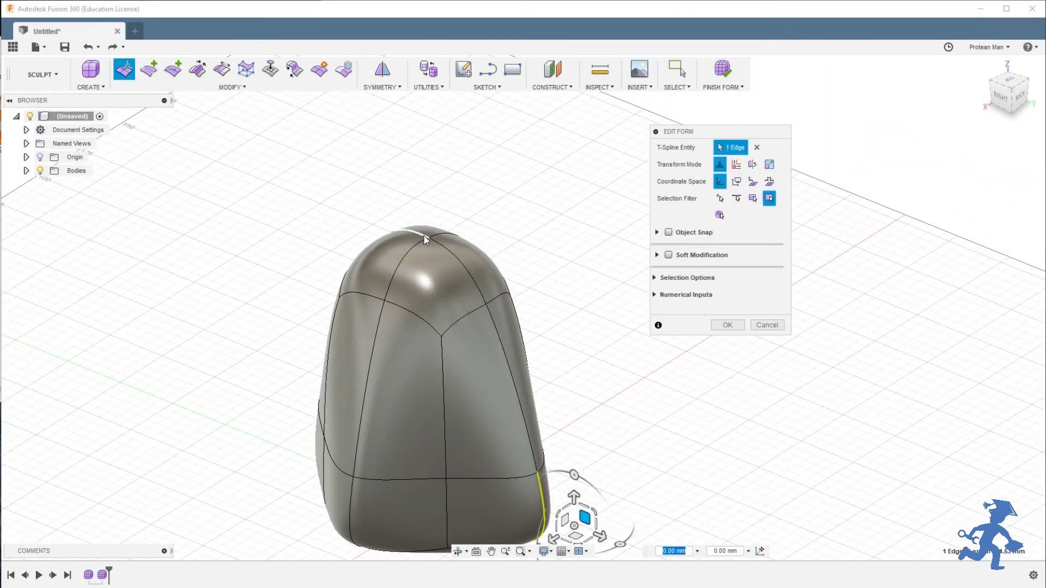
# Step: Raise the top centre vertex about 52 mm, and pull it about 109 mm toward the right side and 78 mm upward
pyautogui.click(429, 239)
pyautogui.moveTo(438, 229); pyautogui.dragTo(446, 113)
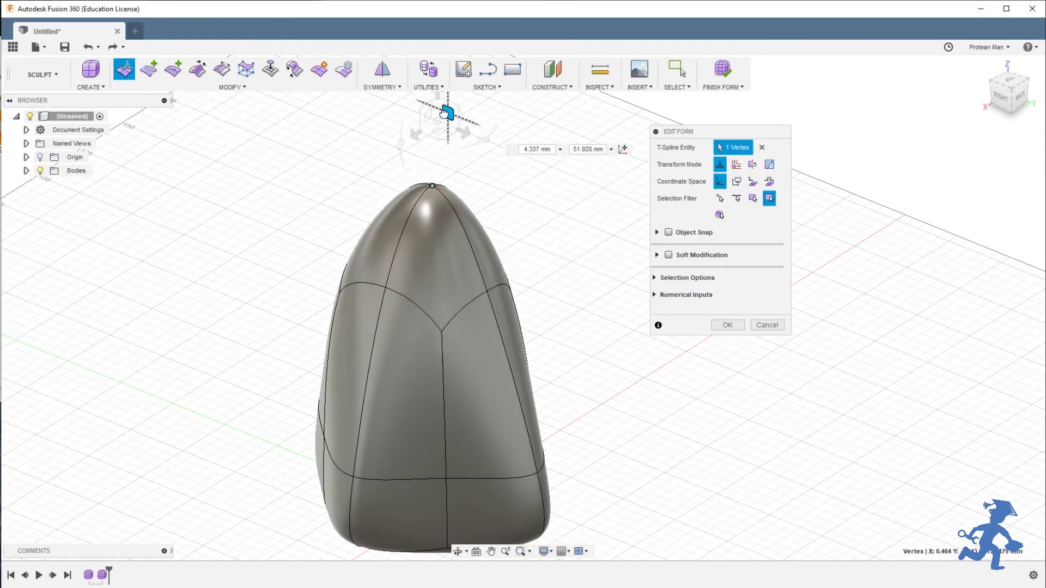
pyautogui.keyDown('shift'); pyautogui.moveTo(363, 321); pyautogui.dragTo(434, 315, button='middle'); pyautogui.keyUp('shift')
pyautogui.moveTo(501, 320); pyautogui.dragTo(637, 202)
pyautogui.scroll(4, 416, 362)
pyautogui.scroll(-7, 423, 367)
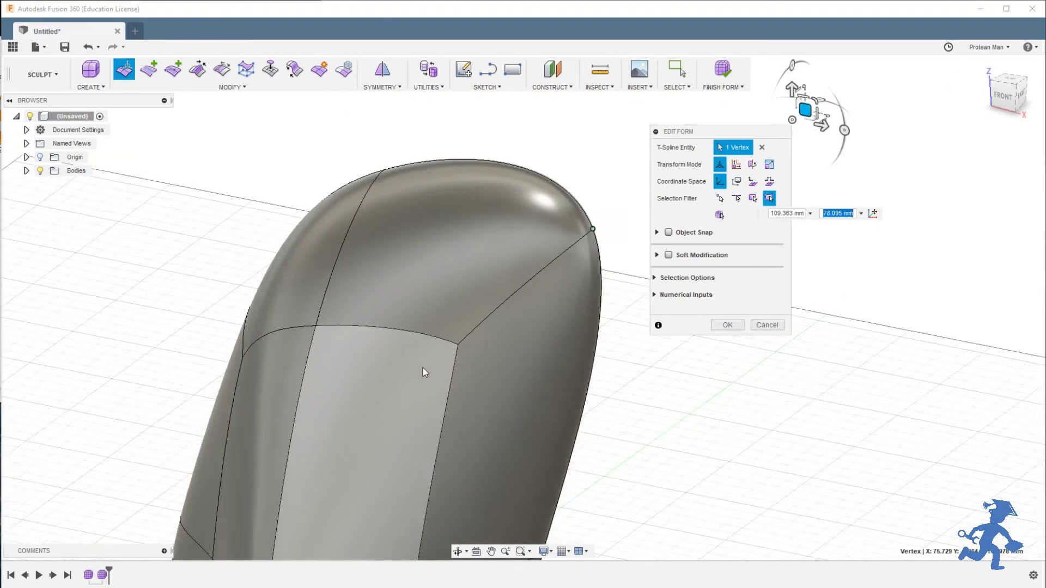
# Step: Add three upper faces and three edges to the selected top vertex to form one mixed selection
pyautogui.keyDown('shift'); pyautogui.moveTo(446, 381); pyautogui.dragTo(393, 371, button='middle'); pyautogui.keyUp('shift')
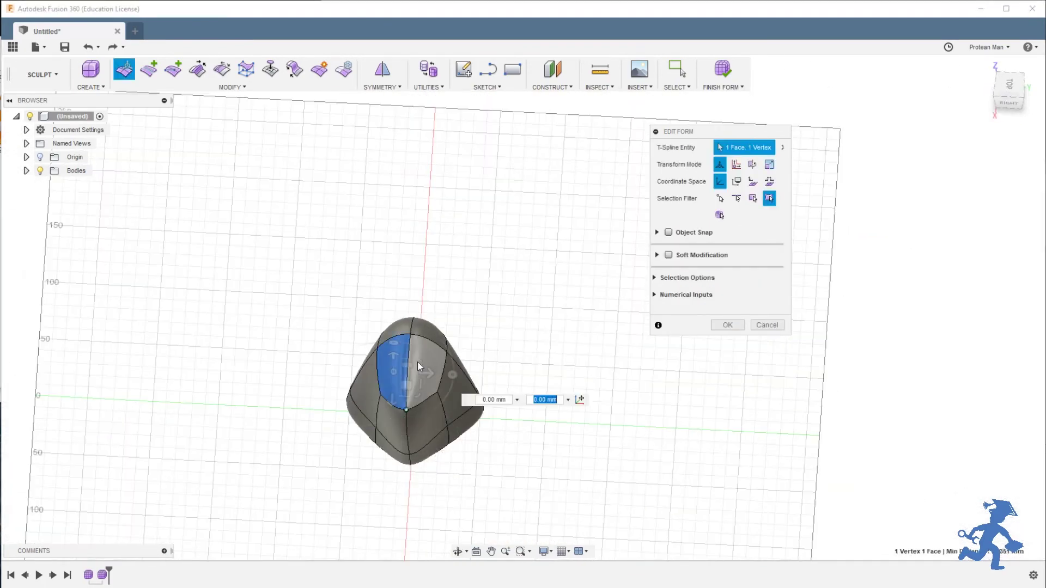
pyautogui.keyDown('ctrl'); pyautogui.click(403, 332); pyautogui.keyUp('ctrl')
pyautogui.keyDown('ctrl'); pyautogui.click(404, 334); pyautogui.keyUp('ctrl')
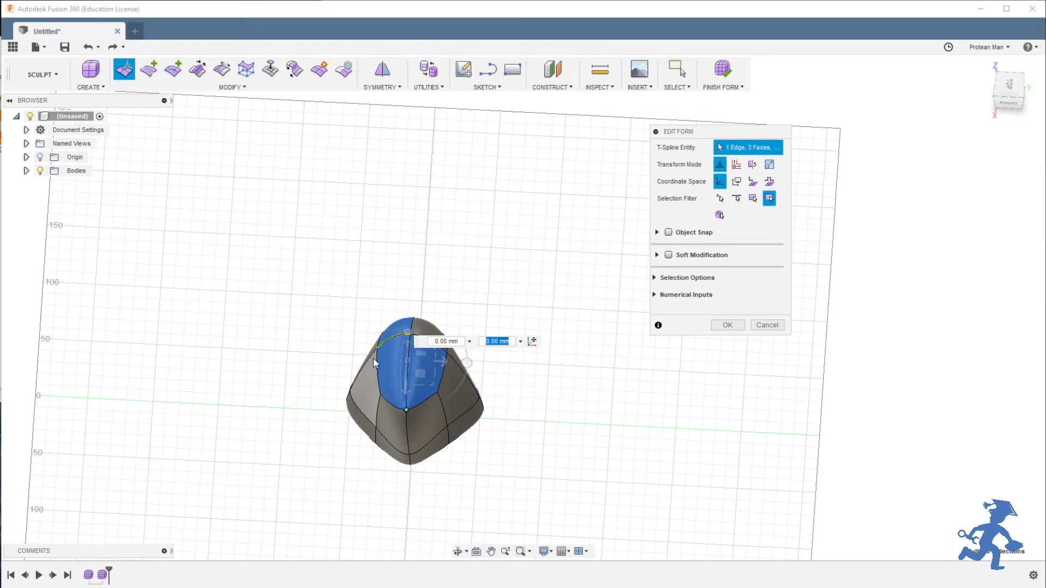
pyautogui.keyDown('ctrl'); pyautogui.click(375, 358); pyautogui.keyUp('ctrl')
pyautogui.keyDown('shift'); pyautogui.click(375, 398); pyautogui.keyUp('shift')
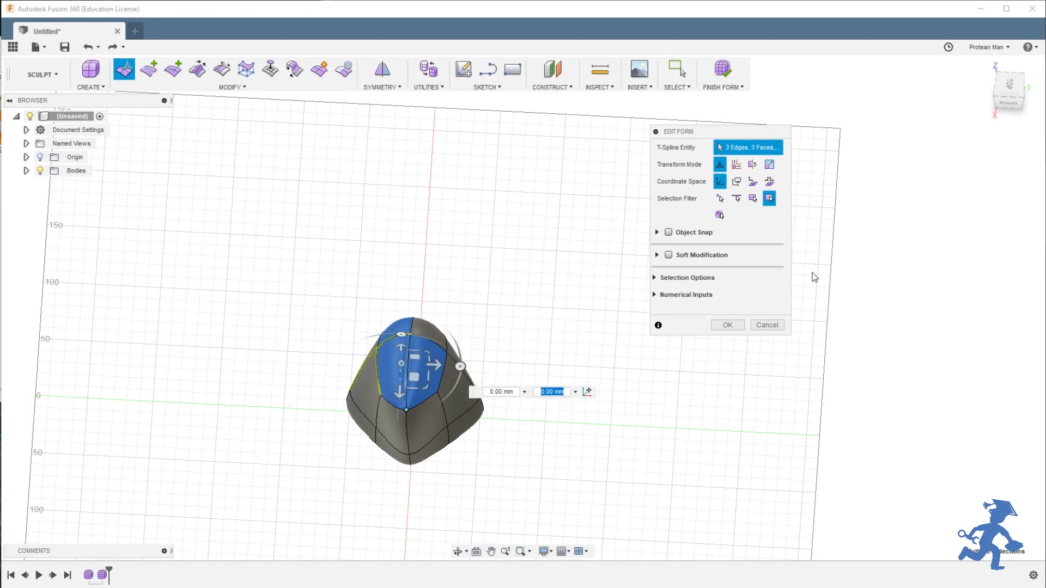
pyautogui.keyDown('shift'); pyautogui.moveTo(420, 358); pyautogui.dragTo(467, 330, button='middle'); pyautogui.keyUp('shift')
pyautogui.scroll(-3, 418, 429)
pyautogui.scroll(4, 414, 426)
pyautogui.scroll(4, 412, 424)
pyautogui.scroll(-3, 407, 327)
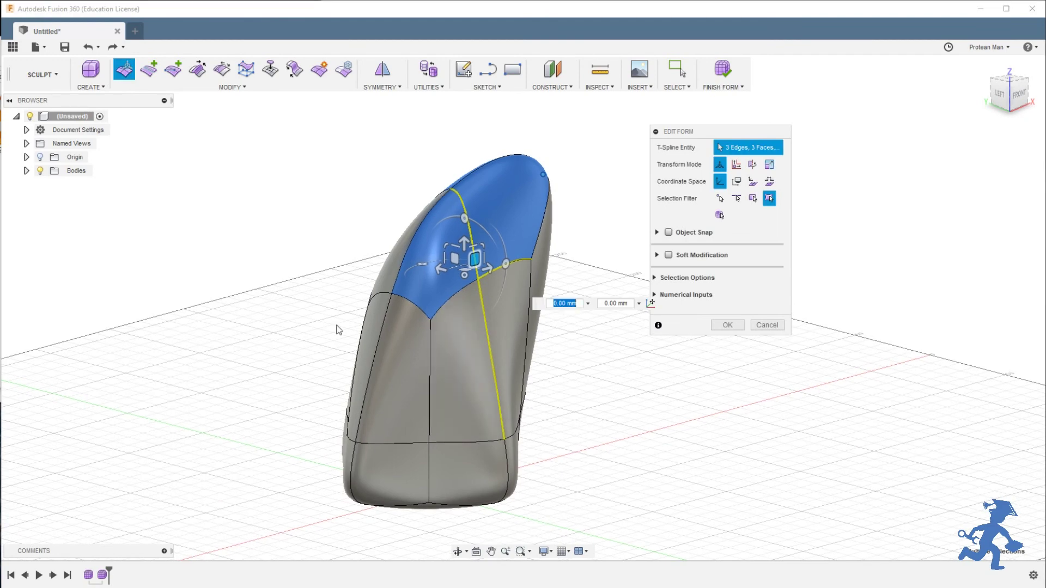